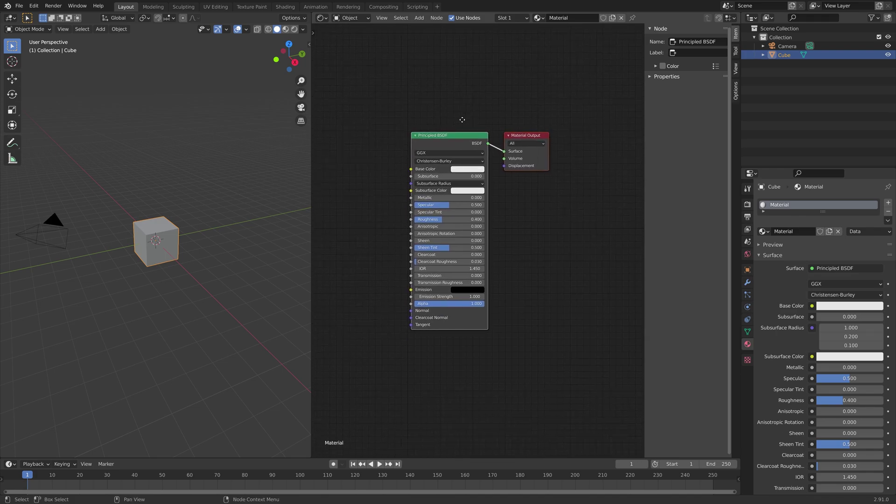
Step: Replace the Principled BSDF with a Principled Volume node linked to the Material Output's Volume input
{"action": "key", "text": "x"}
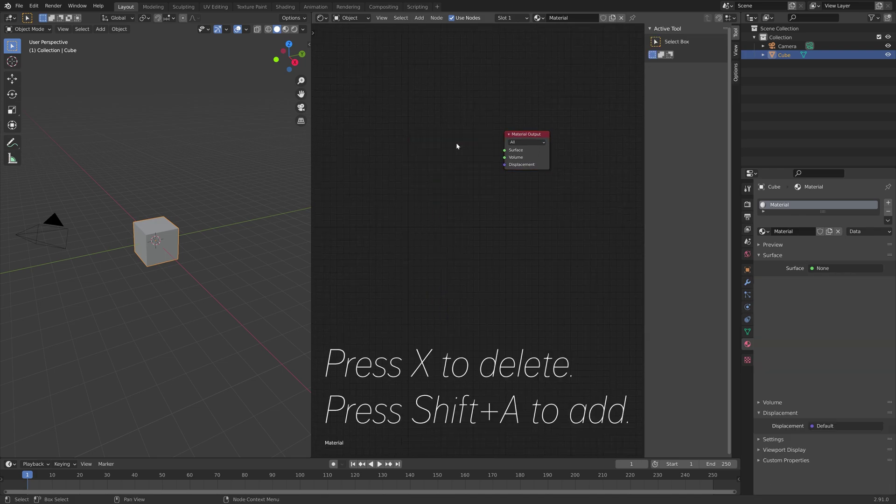
{"action": "key", "text": "shift+a"}
{"action": "left_click", "coordinate": [456, 145]}
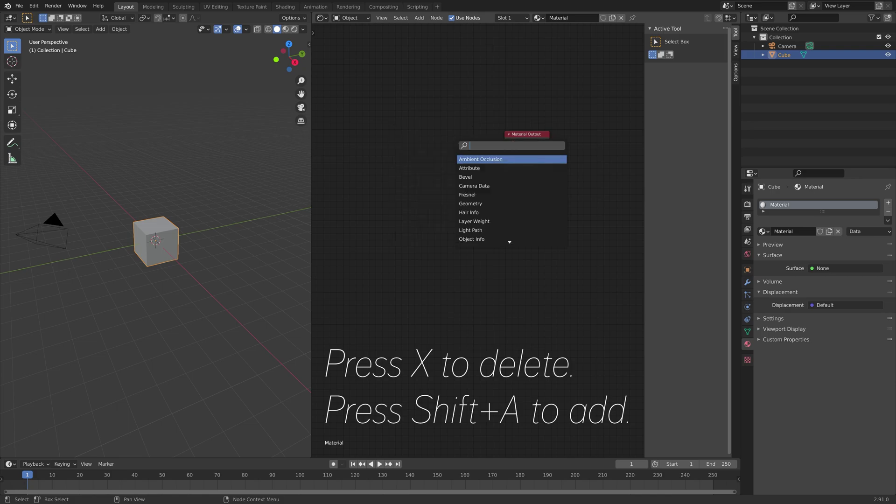
{"action": "type", "text": "vol"}
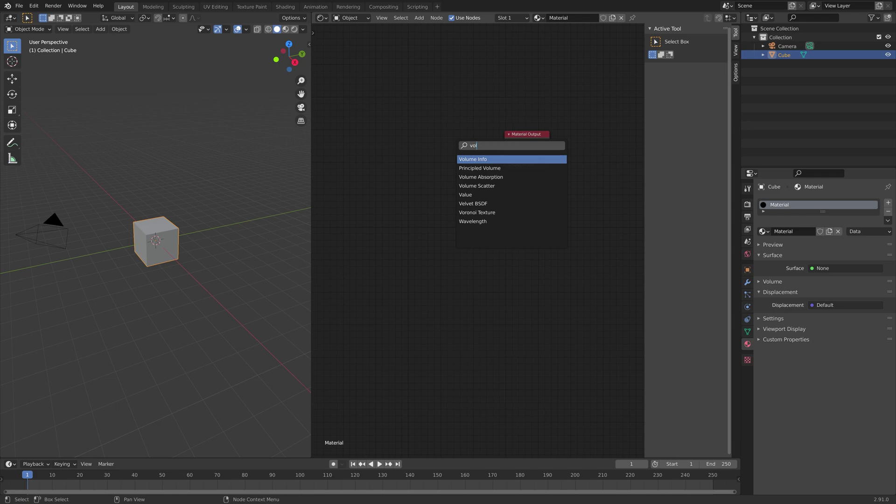
{"action": "key", "text": "Down"}
{"action": "key", "text": "Return"}
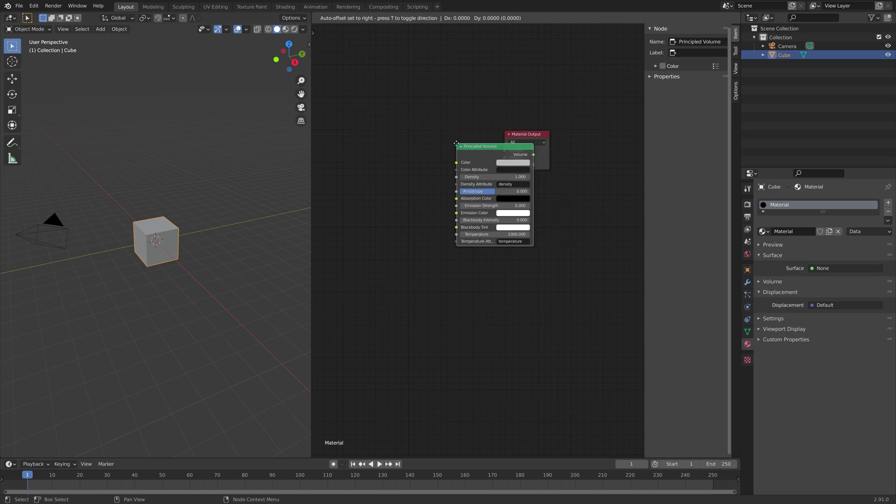
{"action": "left_click", "coordinate": [410, 123]}
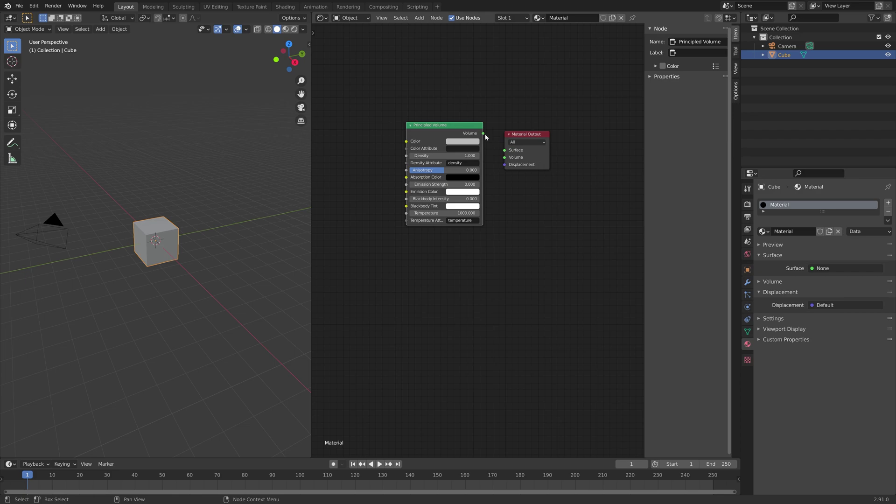
{"action": "left_click_drag", "start_coordinate": [484, 134], "coordinate": [503, 157]}
Step: Switch the 3D viewport to rendered shading to show the cube's volume
{"action": "left_click", "coordinate": [294, 29]}
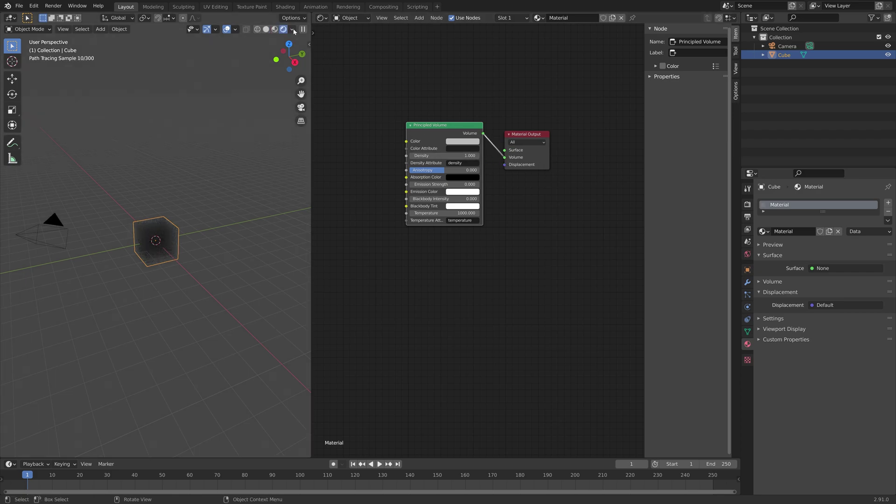
{"action": "scroll", "coordinate": [122, 306], "scroll_direction": "up", "scroll_amount": 4}
{"action": "middle_click_drag", "start_coordinate": [124, 310], "coordinate": [146, 292]}
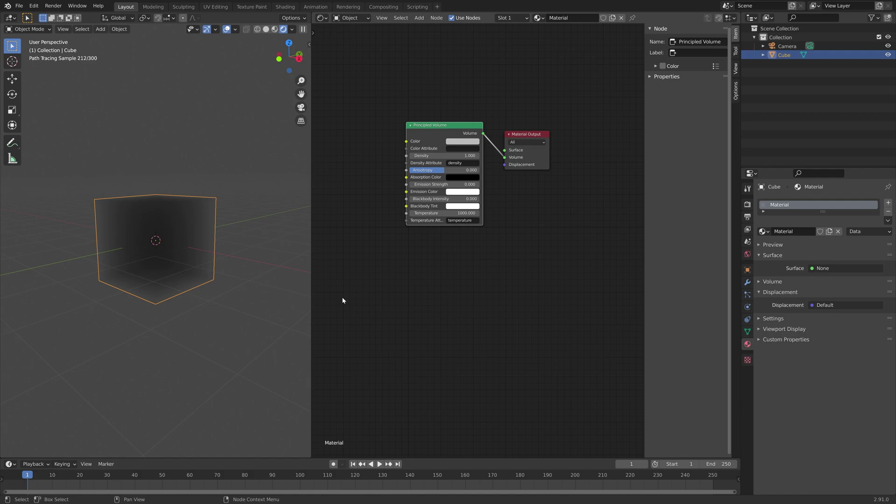
Step: Set the world's background color to pure black
{"action": "left_click", "coordinate": [747, 254]}
{"action": "left_click", "coordinate": [841, 255]}
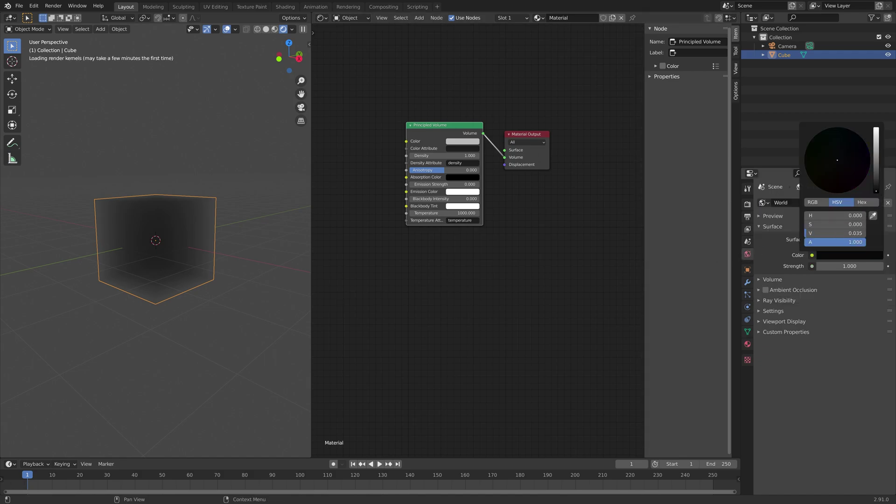
{"action": "left_click_drag", "start_coordinate": [876, 176], "coordinate": [876, 192]}
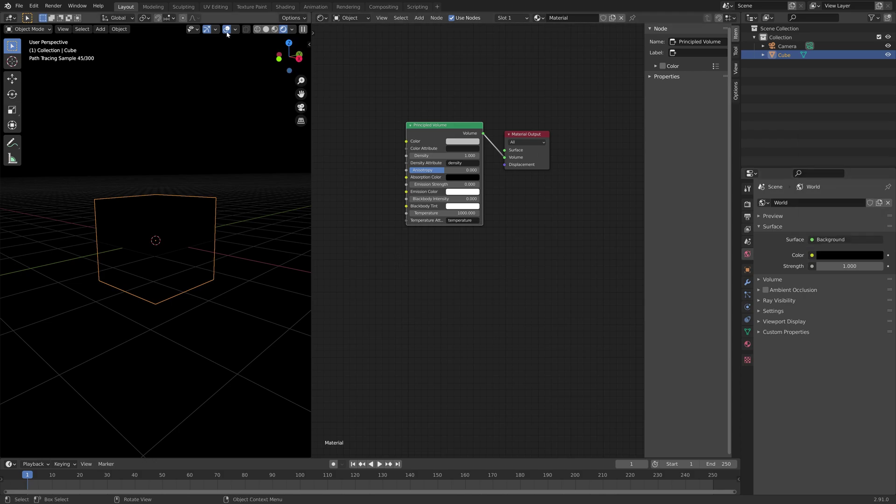
Step: Add a Voronoi Texture node and link its Distance output to the Principled Volume's Emission Strength
{"action": "middle_click_drag", "start_coordinate": [370, 222], "coordinate": [441, 217]}
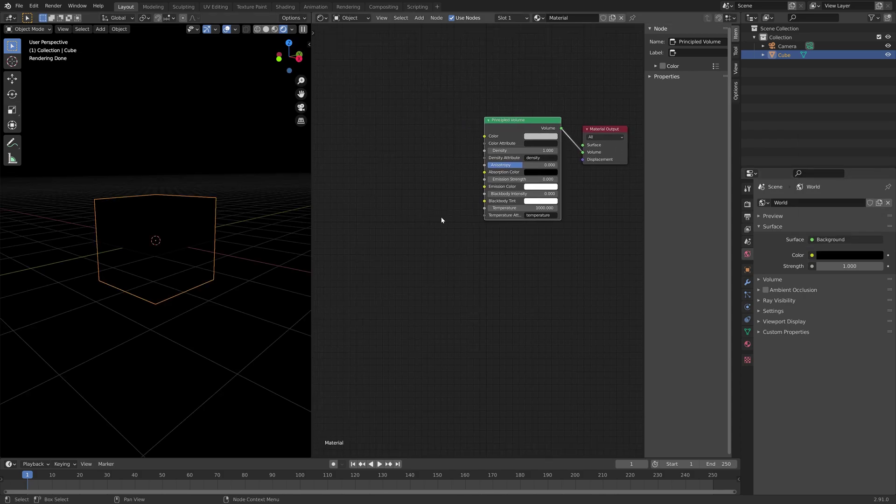
{"action": "key", "text": "shift+a"}
{"action": "left_click", "coordinate": [395, 218]}
{"action": "type", "text": "vor"}
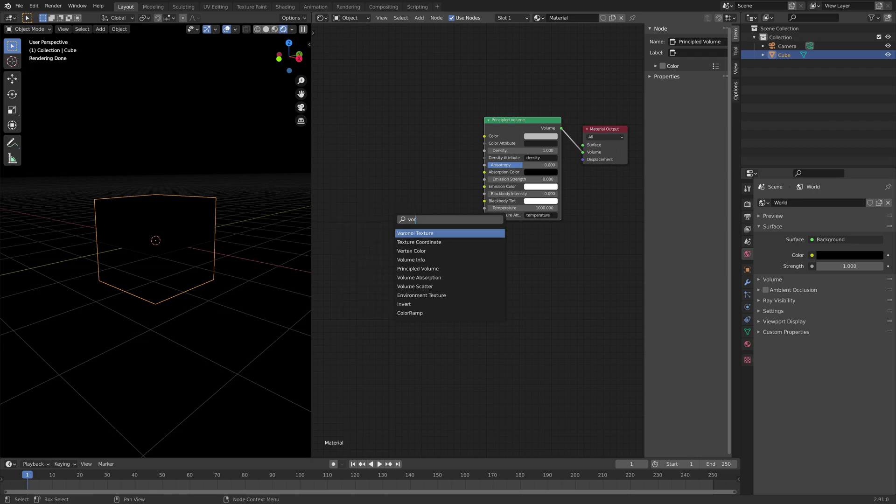
{"action": "key", "text": "Return"}
{"action": "left_click", "coordinate": [358, 148]}
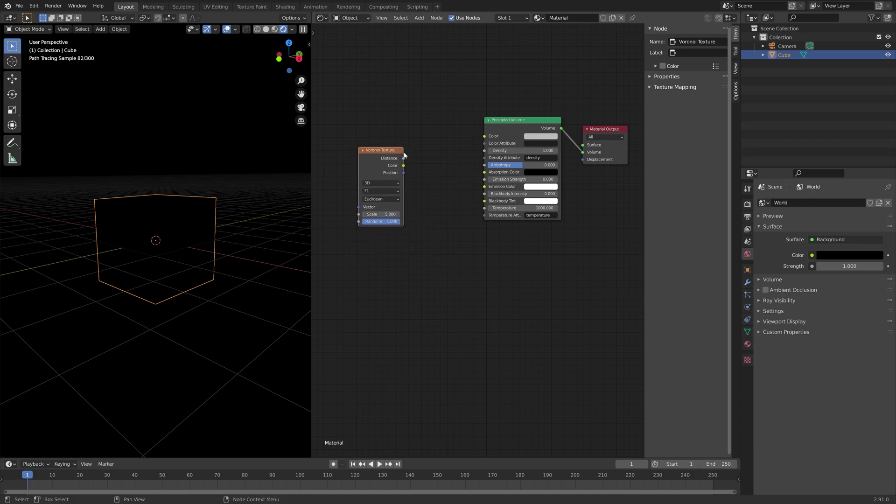
{"action": "left_click_drag", "start_coordinate": [404, 158], "coordinate": [485, 181]}
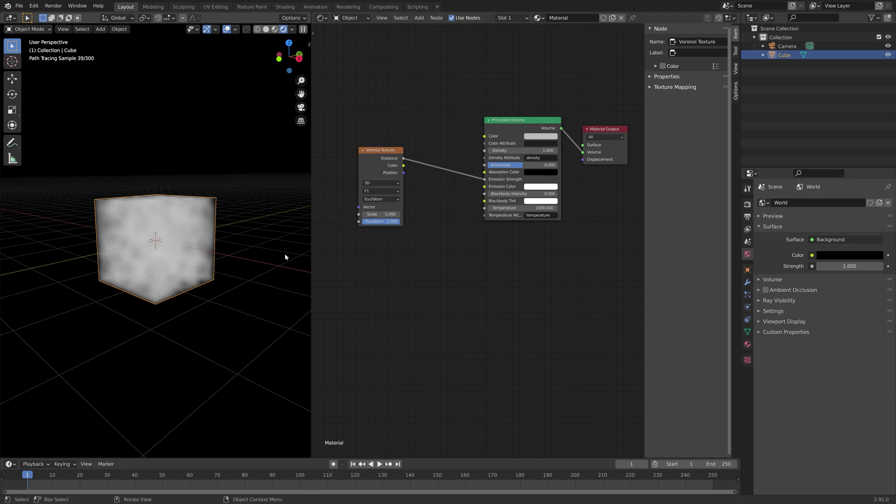
Step: Switch the Voronoi Texture's dimensions to 4D and set its W value to 0
{"action": "left_click", "coordinate": [371, 188]}
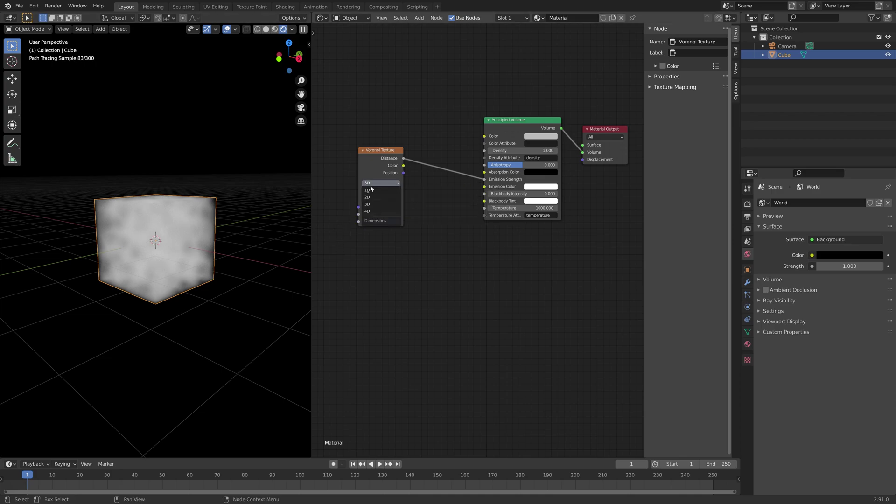
{"action": "left_click", "coordinate": [374, 213]}
{"action": "left_click_drag", "start_coordinate": [380, 221], "coordinate": [337, 228]}
{"action": "left_click", "coordinate": [381, 221]}
{"action": "type", "text": "0"}
{"action": "key", "text": "Return"}
{"action": "key", "text": "ctrl+z"}
{"action": "mouse_move", "coordinate": [399, 236]}
{"action": "left_mouse_down"}
{"action": "mouse_move", "coordinate": [361, 235]}
{"action": "mouse_move", "coordinate": [400, 237]}
{"action": "left_mouse_up"}
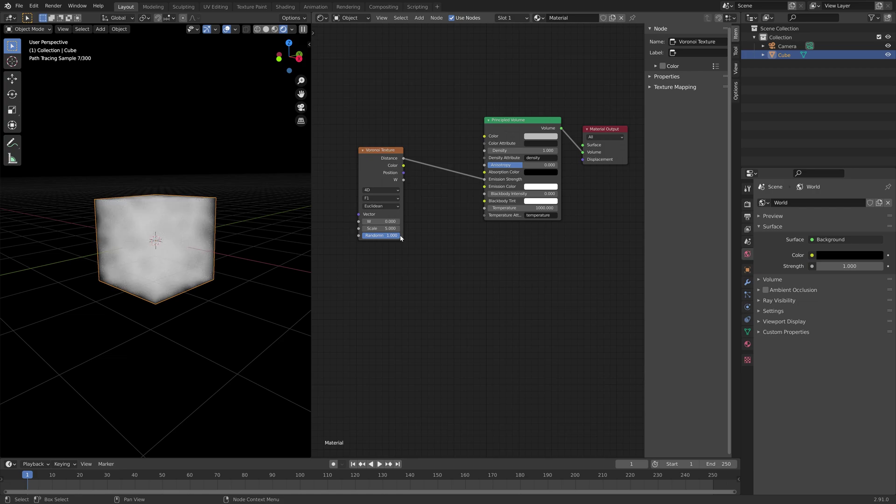
Step: Insert a ColorRamp node between the Voronoi Texture and the Principled Volume, and space the nodes apart
{"action": "key", "text": "shift+a"}
{"action": "left_click", "coordinate": [439, 214]}
{"action": "type", "text": "color ramp"}
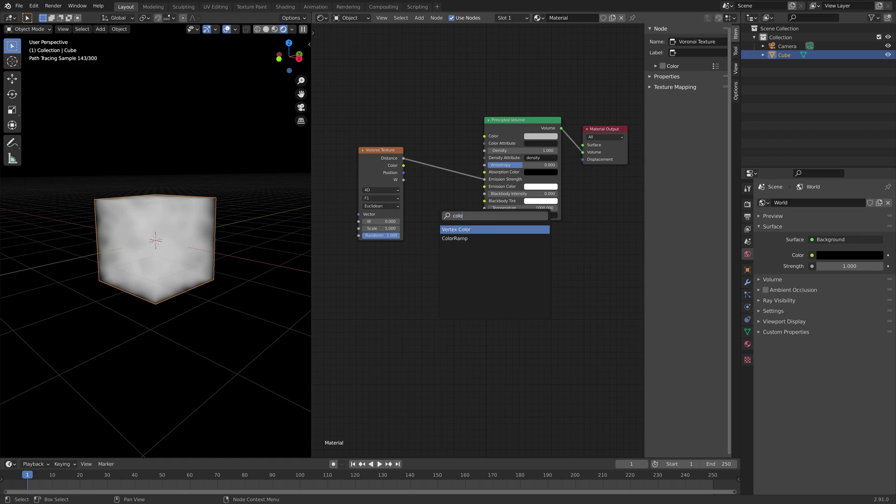
{"action": "key", "text": "Return"}
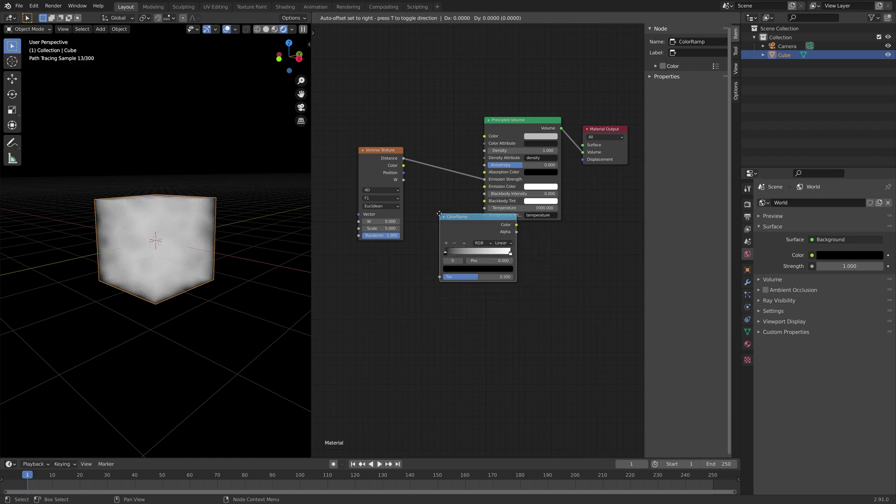
{"action": "left_click", "coordinate": [429, 147]}
{"action": "left_click_drag", "start_coordinate": [389, 153], "coordinate": [373, 210]}
{"action": "left_click_drag", "start_coordinate": [454, 156], "coordinate": [434, 134]}
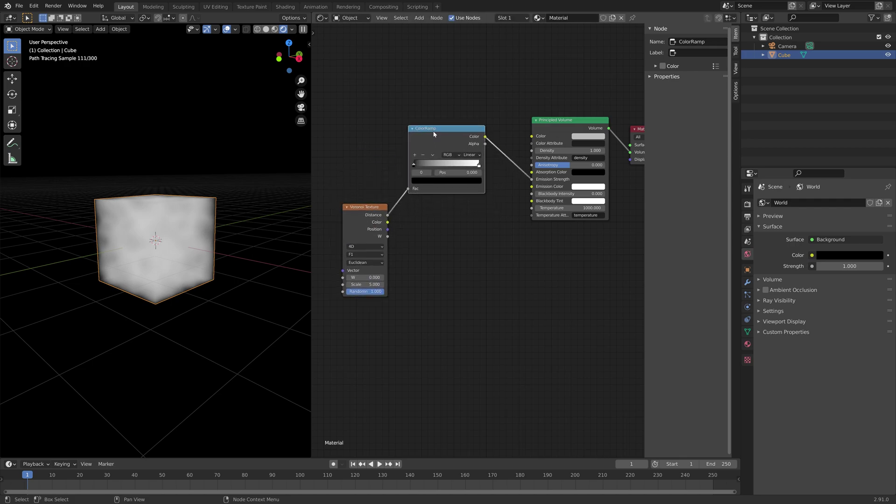
Step: Set the ColorRamp's interpolation to Constant and its white stop's position to 0.76
{"action": "left_click", "coordinate": [472, 155]}
{"action": "left_click", "coordinate": [472, 190]}
{"action": "left_click_drag", "start_coordinate": [478, 164], "coordinate": [456, 166]}
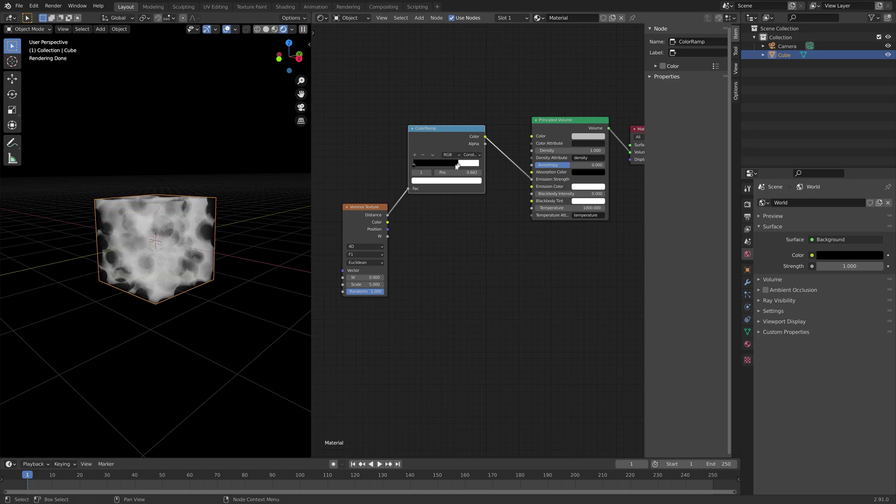
{"action": "left_click", "coordinate": [458, 172]}
{"action": "key", "text": "BackSpace"}
{"action": "type", "text": ".76"}
{"action": "key", "text": "Return"}
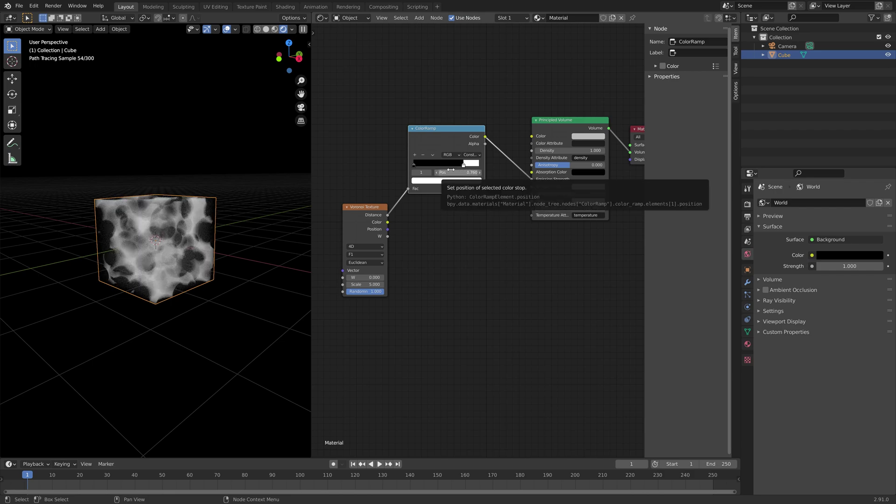
Step: Move the ColorRamp's black stop to about 0.51 and add a white stop at position 0.333
{"action": "left_click_drag", "start_coordinate": [414, 165], "coordinate": [451, 169]}
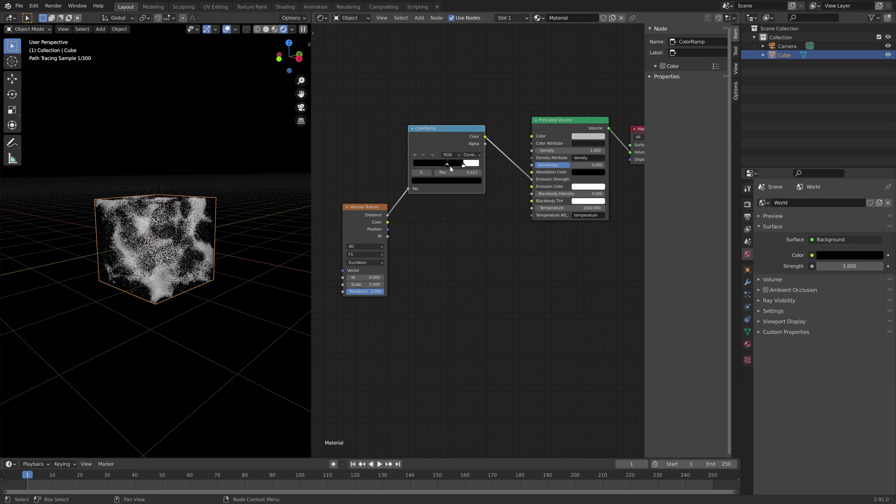
{"action": "left_click", "coordinate": [414, 155]}
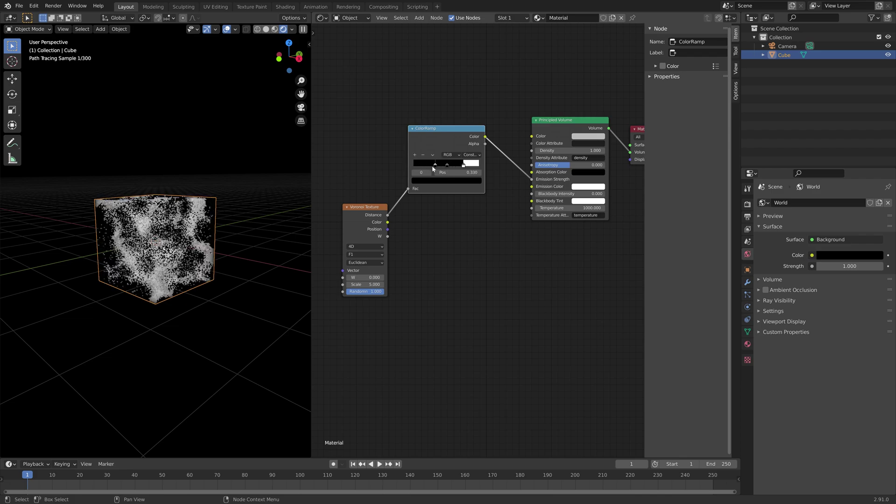
{"action": "left_click", "coordinate": [451, 182]}
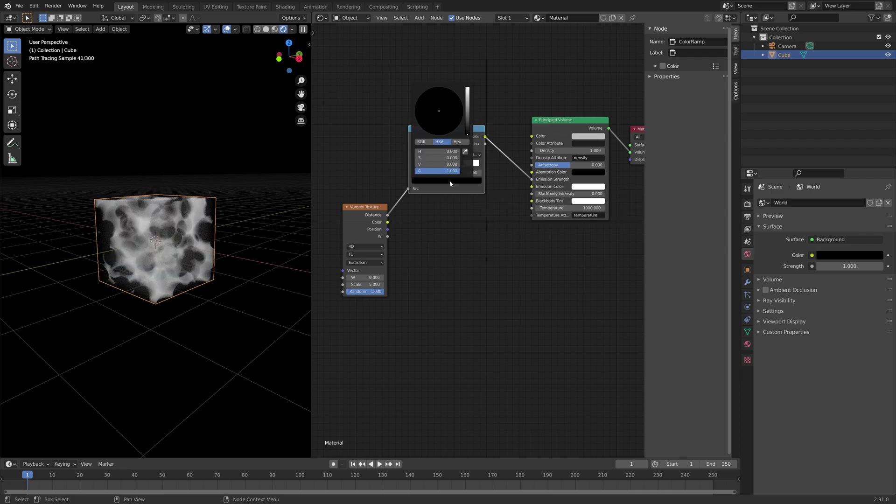
{"action": "left_click_drag", "start_coordinate": [469, 123], "coordinate": [467, 87]}
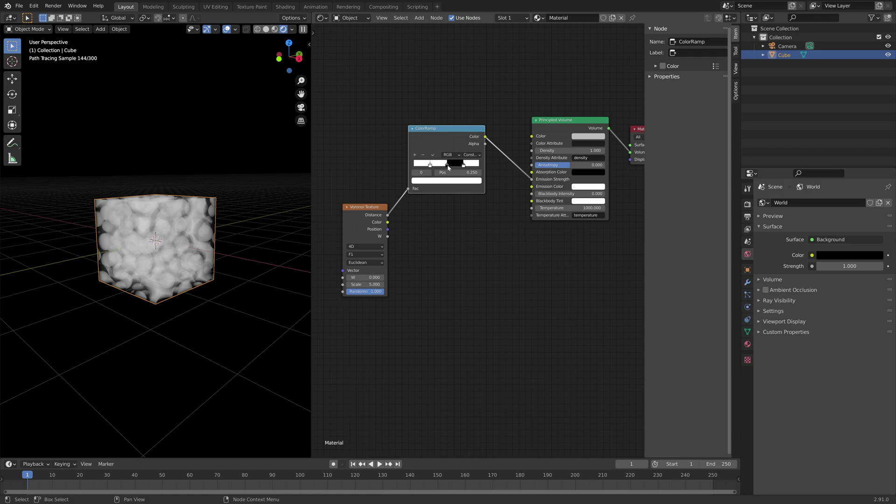
{"action": "left_click", "coordinate": [448, 172]}
{"action": "type", "text": "0.333"}
{"action": "key", "text": "Return"}
Step: Move the ColorRamp up and insert a Bright/Contrast node between it and the Principled Volume's Emission Strength
{"action": "middle_click_drag", "start_coordinate": [167, 259], "coordinate": [207, 261]}
{"action": "scroll", "coordinate": [207, 261], "scroll_direction": "up", "scroll_amount": 4}
{"action": "middle_click_drag", "start_coordinate": [289, 285], "coordinate": [235, 288]}
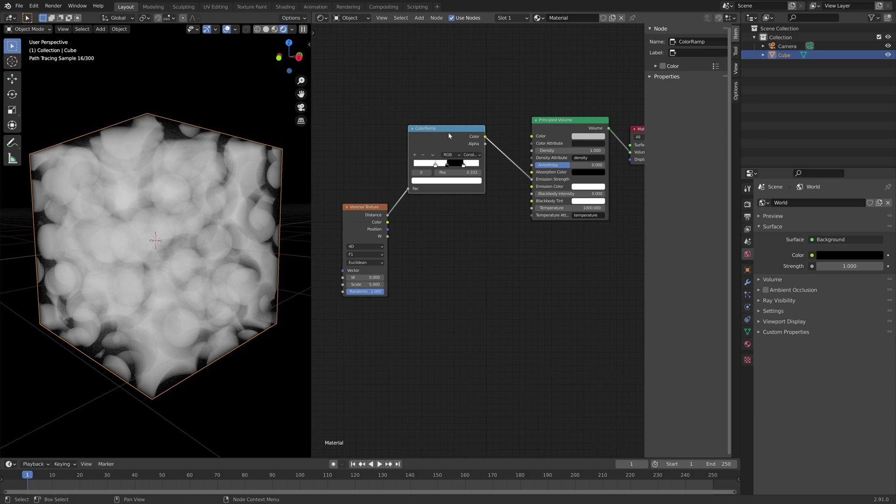
{"action": "left_click_drag", "start_coordinate": [448, 133], "coordinate": [441, 104]}
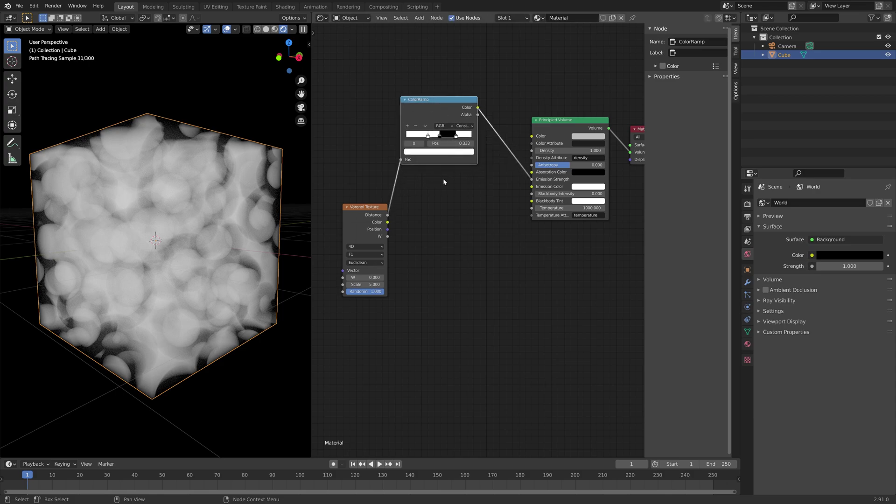
{"action": "key", "text": "shift+a"}
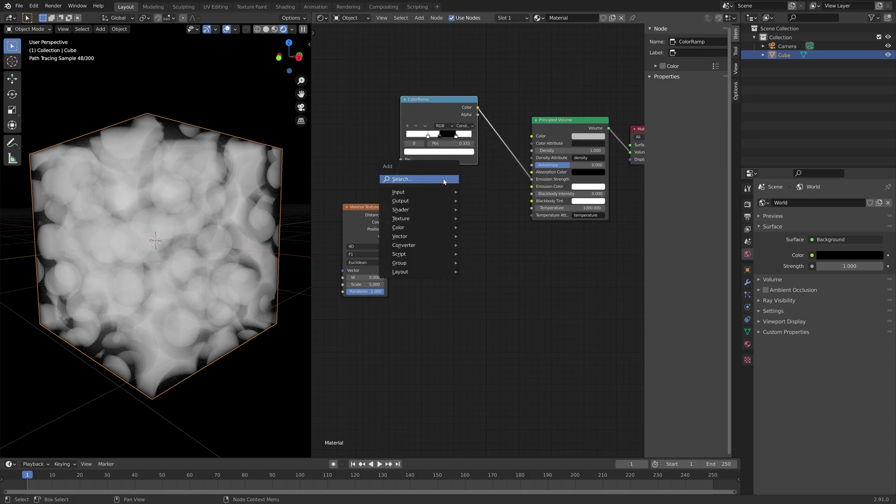
{"action": "left_click", "coordinate": [443, 179]}
{"action": "type", "text": "con"}
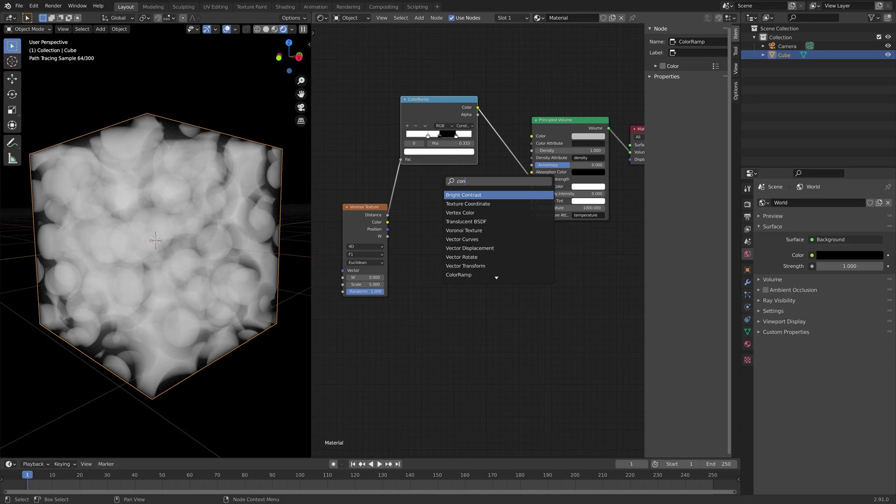
{"action": "key", "text": "Return"}
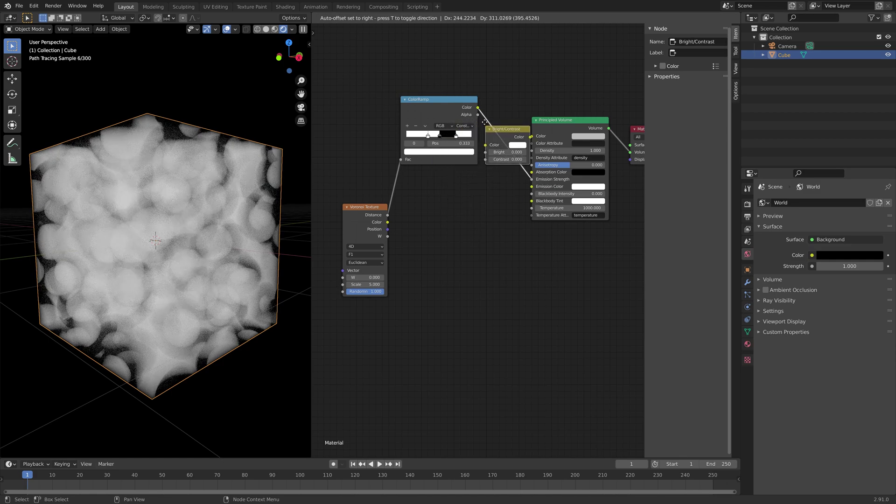
{"action": "left_click", "coordinate": [552, 192]}
Step: Hide the node editor's sidebar and set the Bright/Contrast node to Bright 2 and Contrast 8
{"action": "key", "text": "n"}
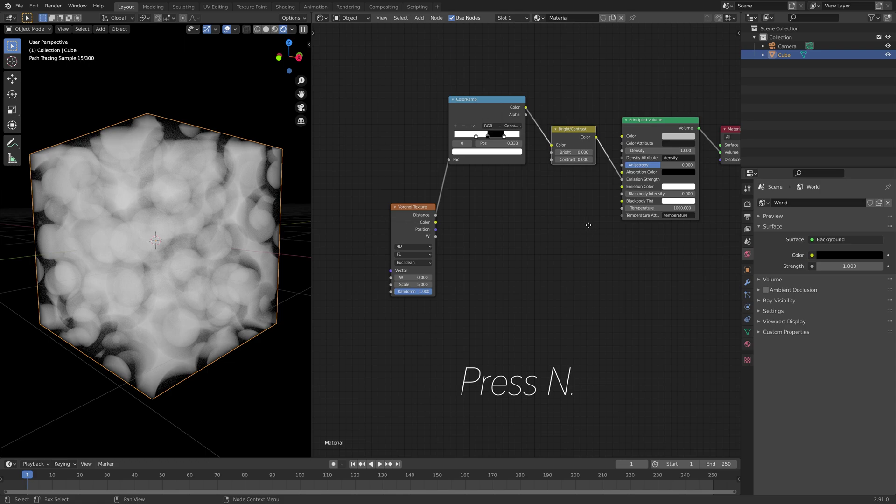
{"action": "middle_click_drag", "start_coordinate": [592, 224], "coordinate": [532, 234]}
{"action": "left_click", "coordinate": [513, 161]}
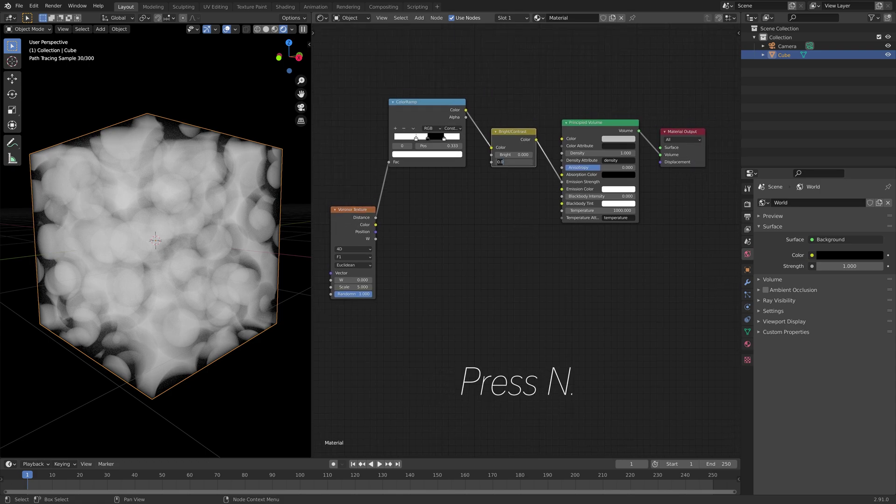
{"action": "type", "text": "8"}
{"action": "key", "text": "Return"}
{"action": "left_click", "coordinate": [513, 155]}
{"action": "type", "text": "2"}
{"action": "key", "text": "Return"}
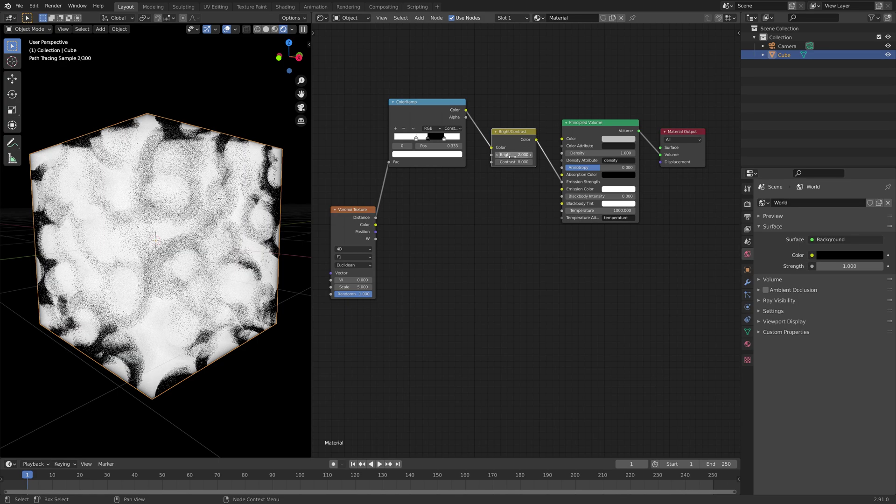
Step: Lighten the ColorRamp's black stop at position 0.512 to a dark grey
{"action": "scroll", "coordinate": [235, 233], "scroll_direction": "down", "scroll_amount": 4}
{"action": "mouse_move", "coordinate": [235, 233]}
{"action": "middle_mouse_down"}
{"action": "mouse_move", "coordinate": [268, 245]}
{"action": "mouse_move", "coordinate": [217, 261]}
{"action": "middle_mouse_up"}
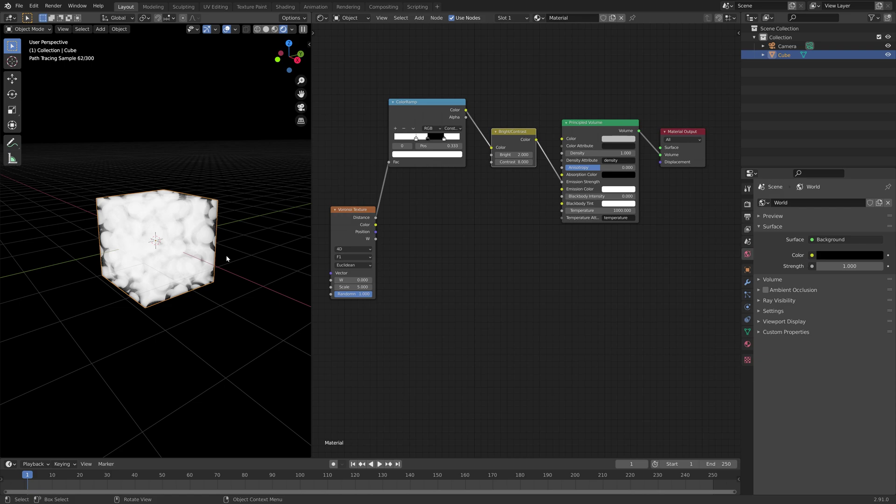
{"action": "left_click", "coordinate": [427, 137]}
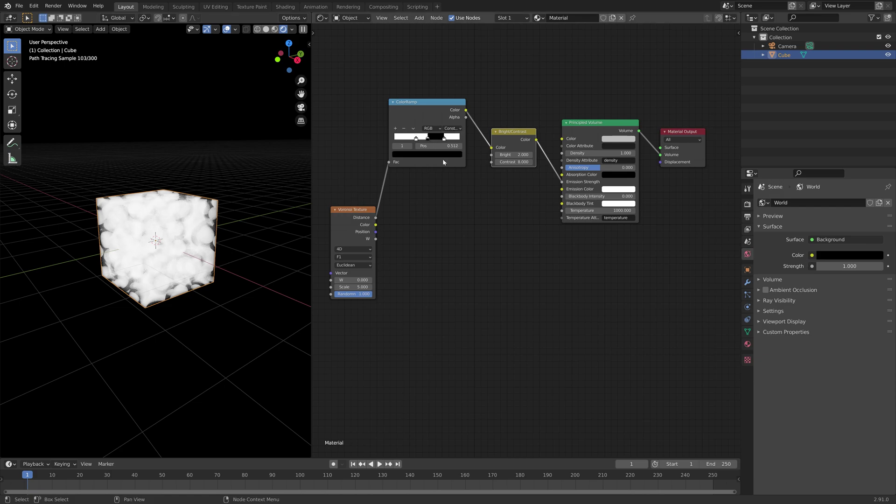
{"action": "left_click", "coordinate": [447, 154]}
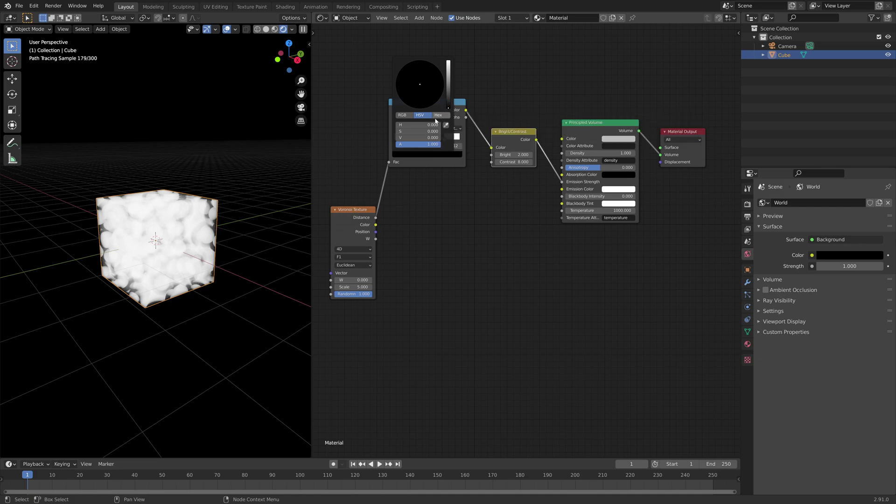
{"action": "left_click_drag", "start_coordinate": [404, 138], "coordinate": [419, 139]}
{"action": "middle_click_drag", "start_coordinate": [206, 280], "coordinate": [205, 255]}
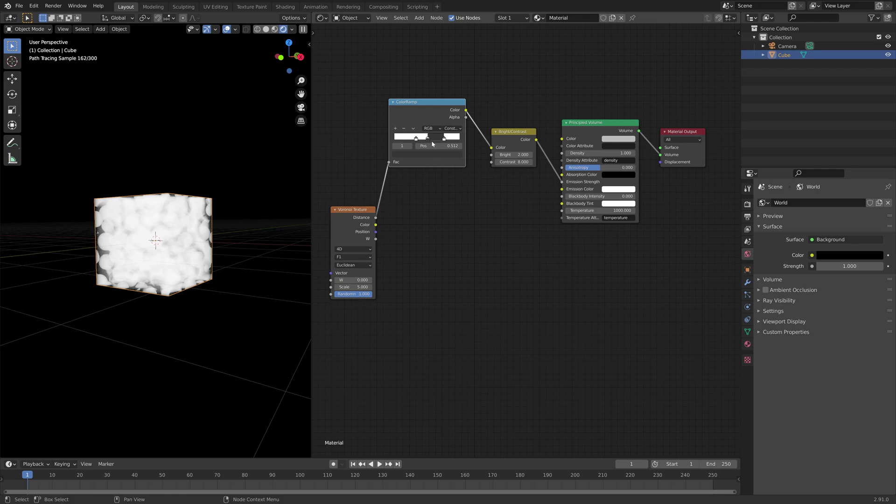
Step: Duplicate the ColorRamp, place the copy below the original and delete the copy's dark grey stop
{"action": "key", "text": "shift+a"}
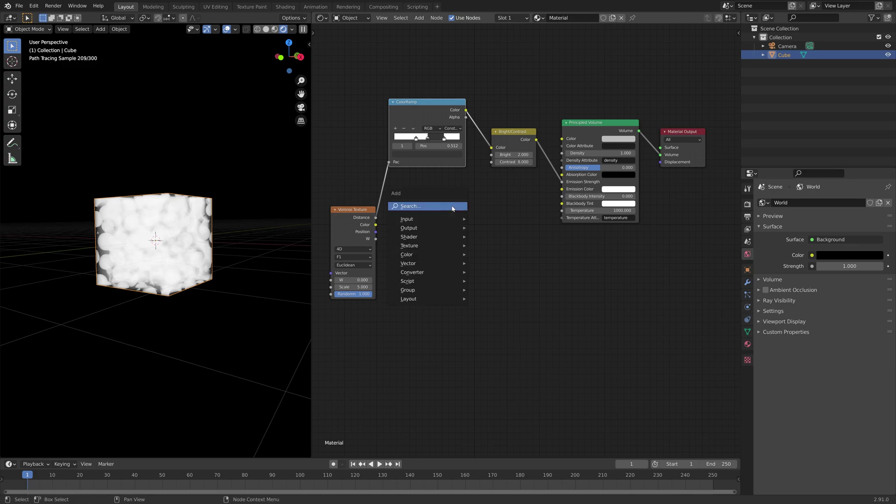
{"action": "key", "text": "shift+d"}
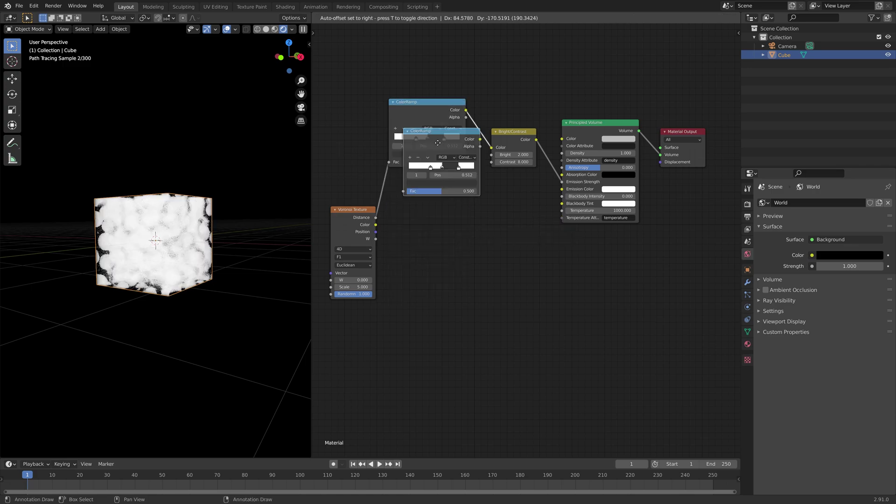
{"action": "left_click", "coordinate": [472, 269]}
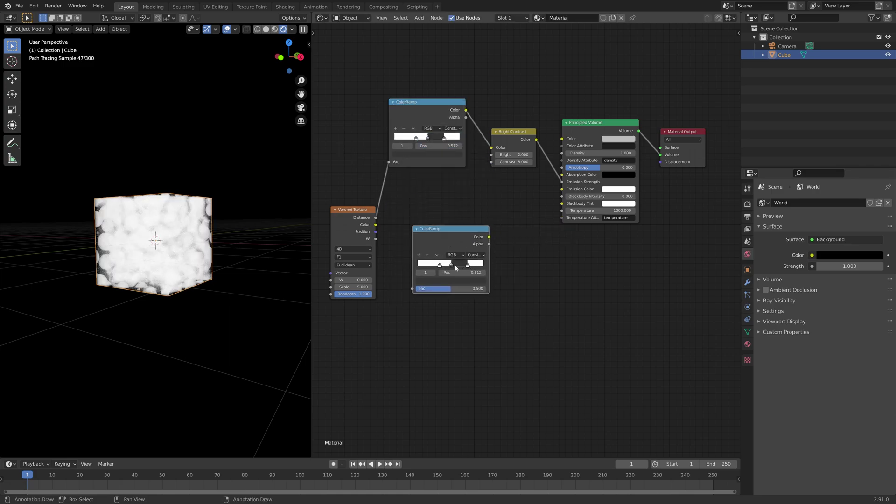
{"action": "left_click", "coordinate": [427, 256]}
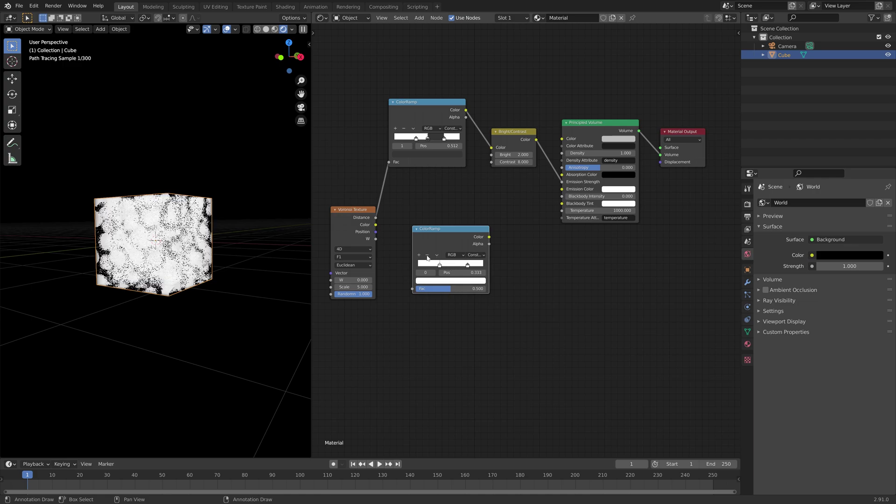
Step: Connect the Voronoi Distance to the copied ColorRamp's Fac and its Color to the Principled Volume's Emission Color
{"action": "left_click", "coordinate": [468, 268]}
{"action": "left_click_drag", "start_coordinate": [488, 237], "coordinate": [562, 189]}
{"action": "left_click_drag", "start_coordinate": [375, 218], "coordinate": [413, 289]}
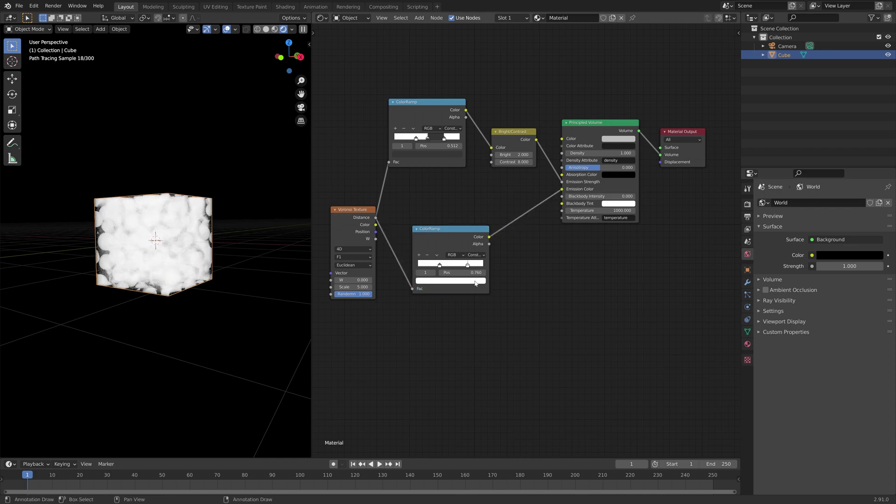
Step: Color the lower ColorRamp's stop at 0.760 orange and its other stop blue, moving the blue one to 0.486
{"action": "left_click", "coordinate": [450, 281]}
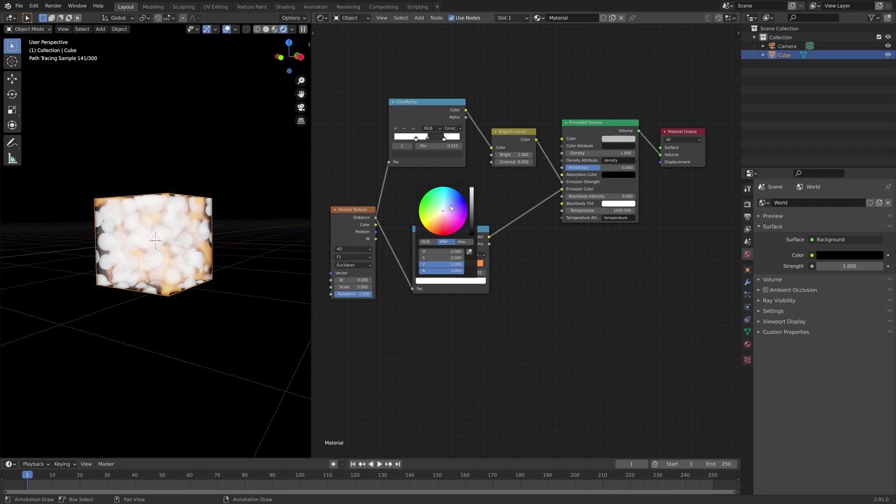
{"action": "left_click", "coordinate": [452, 197]}
{"action": "mouse_move", "coordinate": [442, 265]}
{"action": "left_mouse_down"}
{"action": "mouse_move", "coordinate": [460, 265]}
{"action": "mouse_move", "coordinate": [450, 266]}
{"action": "left_mouse_up"}
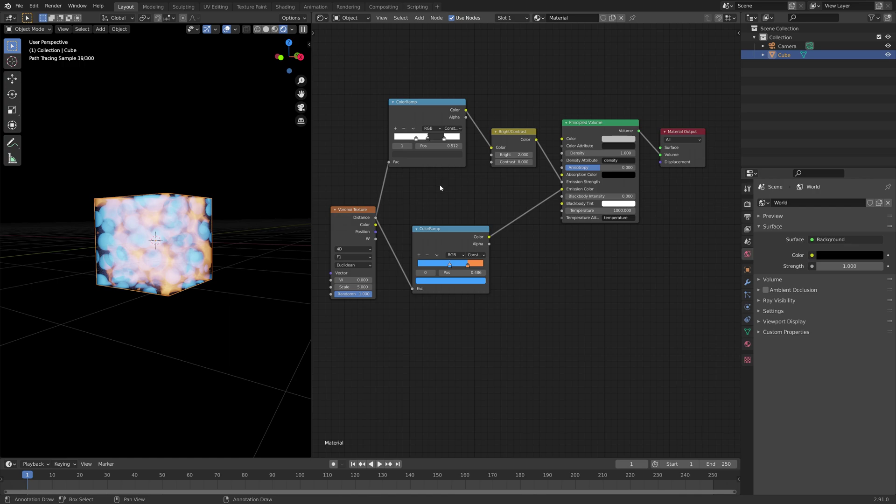
{"action": "left_click", "coordinate": [445, 138]}
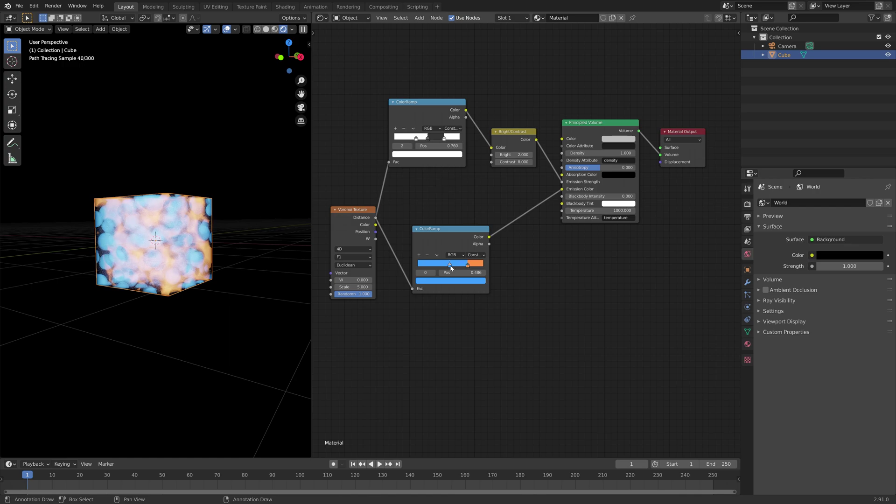
Step: Save the project as tut.blend in the D:\Blender\Nebula folder
{"action": "key", "text": "ctrl+shift+s"}
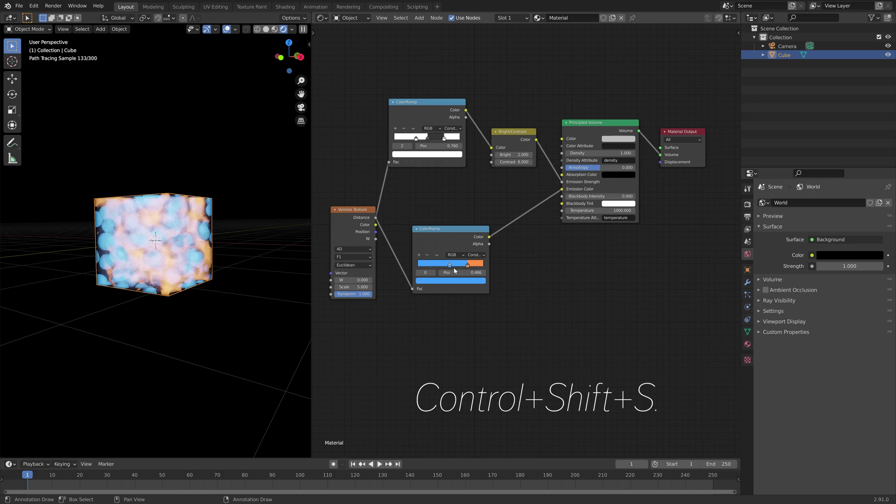
{"action": "key", "text": "ctrl+shift+s"}
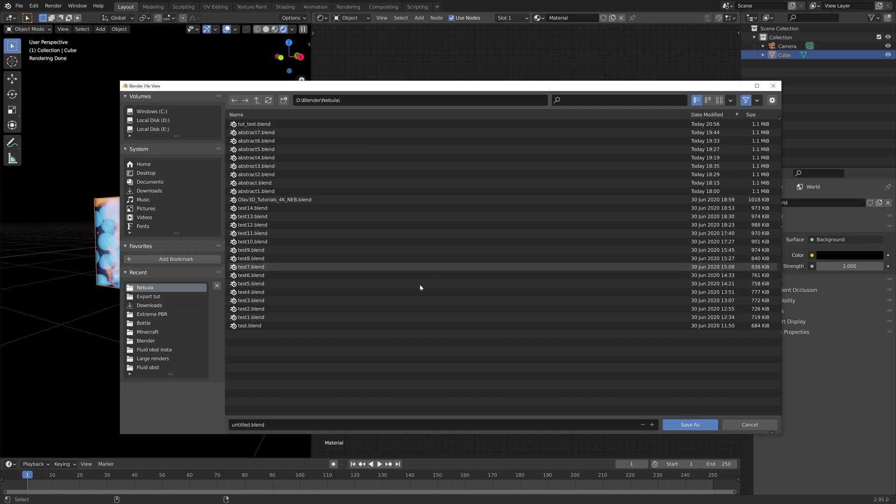
{"action": "type", "text": "tut"}
{"action": "key", "text": "Return"}
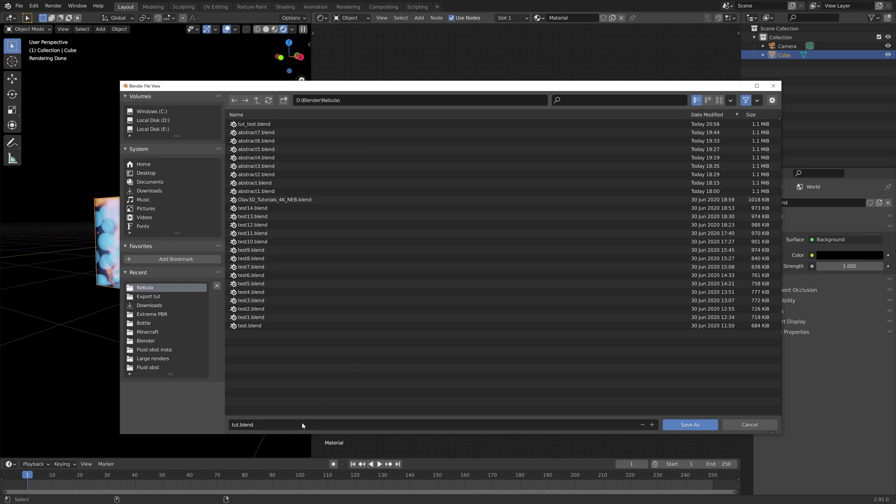
{"action": "left_click", "coordinate": [672, 426]}
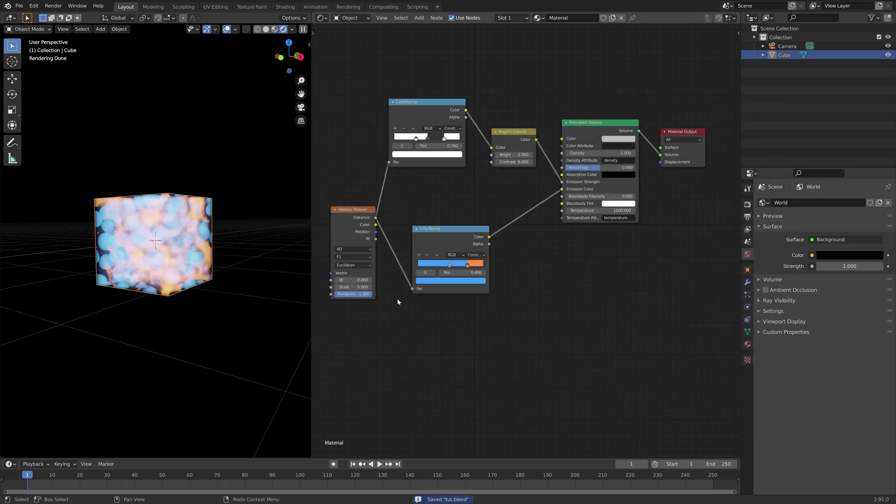
Step: Set the lower ColorRamp's orange stop to position 0.620 and its blue stop to 0.474
{"action": "middle_click_drag", "start_coordinate": [396, 326], "coordinate": [512, 330]}
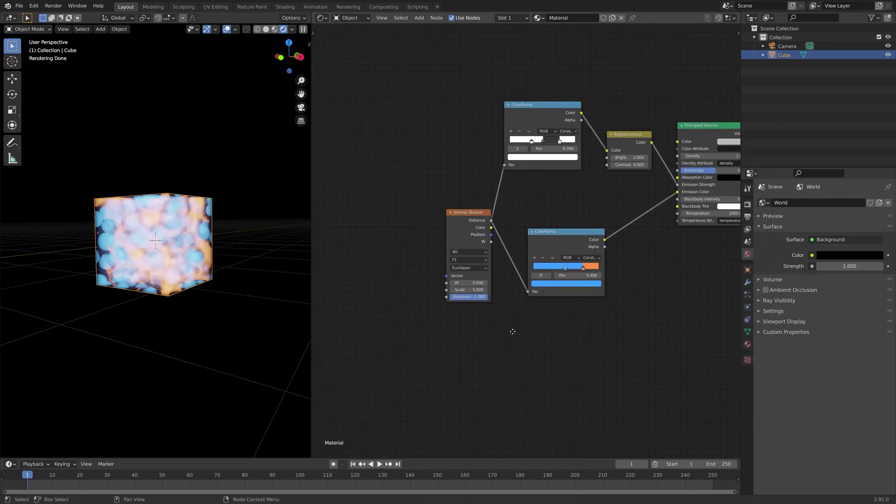
{"action": "left_click", "coordinate": [583, 275]}
{"action": "key", "text": "BackSpace"}
{"action": "key", "text": "Return"}
{"action": "left_click", "coordinate": [555, 268]}
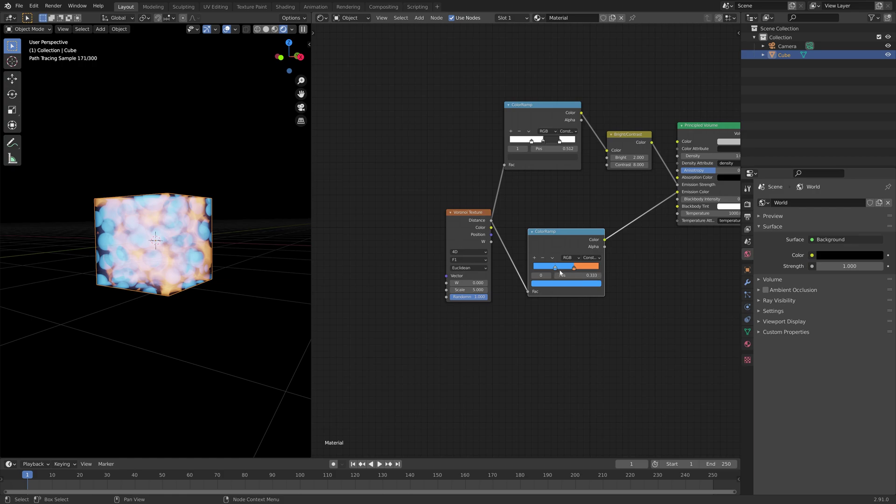
{"action": "left_click_drag", "start_coordinate": [555, 269], "coordinate": [566, 269]}
Step: Add a Musgrave Texture node beside the Voronoi Texture and connect its Height to the Voronoi's Vector
{"action": "key", "text": "shift+a"}
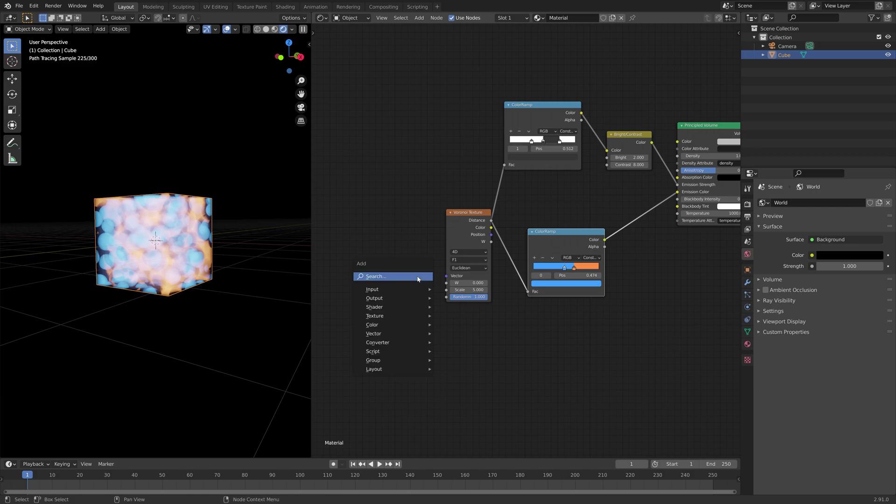
{"action": "type", "text": "mus"}
{"action": "key", "text": "Return"}
{"action": "left_click", "coordinate": [370, 239]}
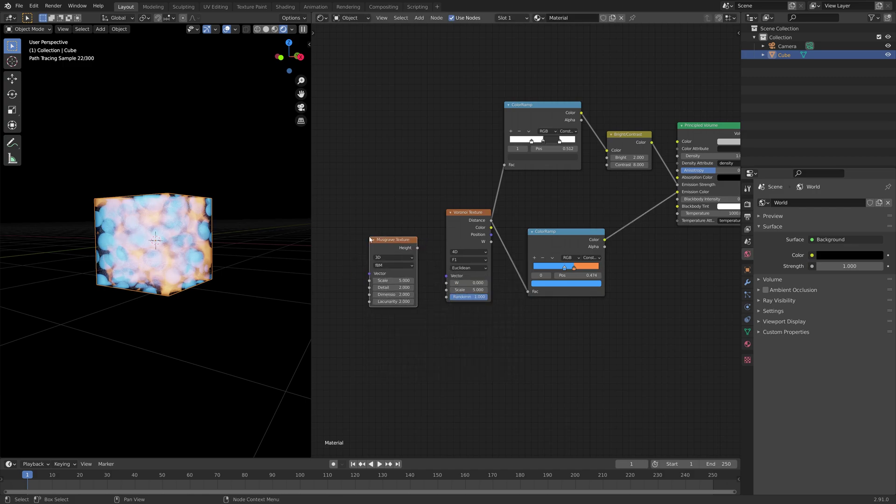
{"action": "left_click_drag", "start_coordinate": [417, 248], "coordinate": [446, 276]}
{"action": "scroll", "coordinate": [196, 259], "scroll_direction": "up", "scroll_amount": 5}
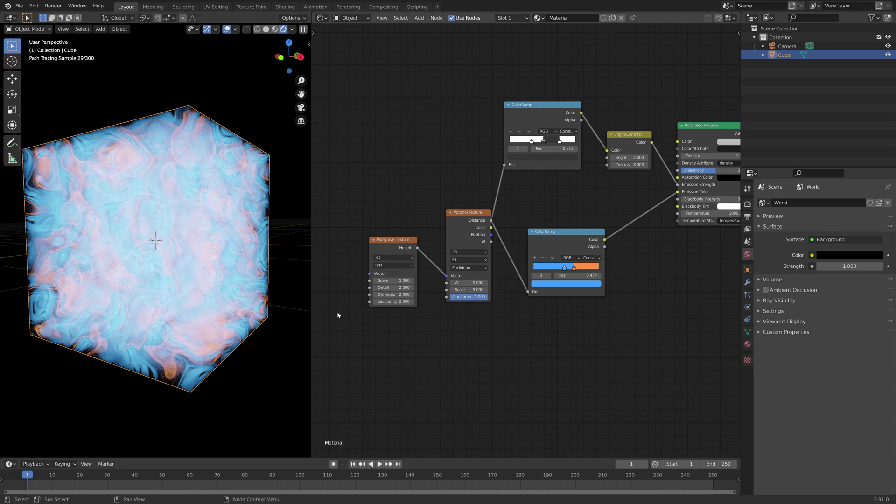
Step: Switch the Musgrave Texture to 4D and set Scale 3.900, Dimension 1000 and Lacunarity 6.300, leaving W at 0
{"action": "left_click", "coordinate": [393, 257]}
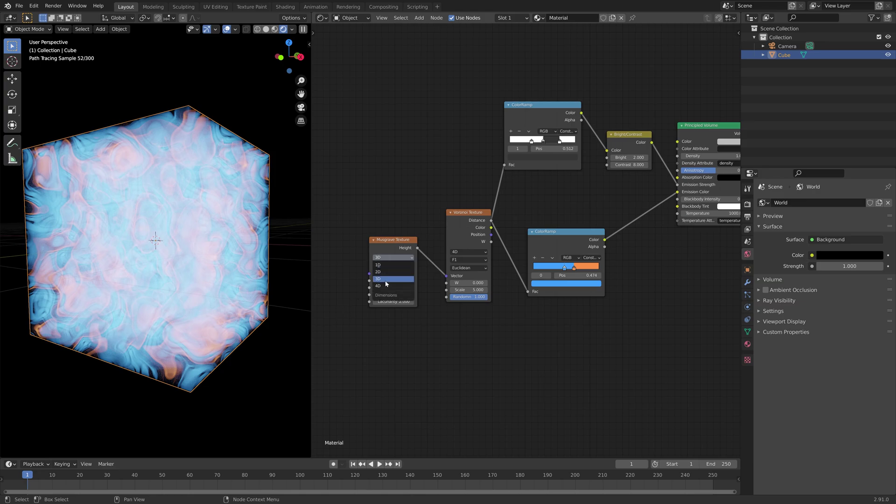
{"action": "left_click", "coordinate": [393, 281]}
{"action": "left_click_drag", "start_coordinate": [387, 281], "coordinate": [411, 280]}
{"action": "key", "text": "ctrl+z"}
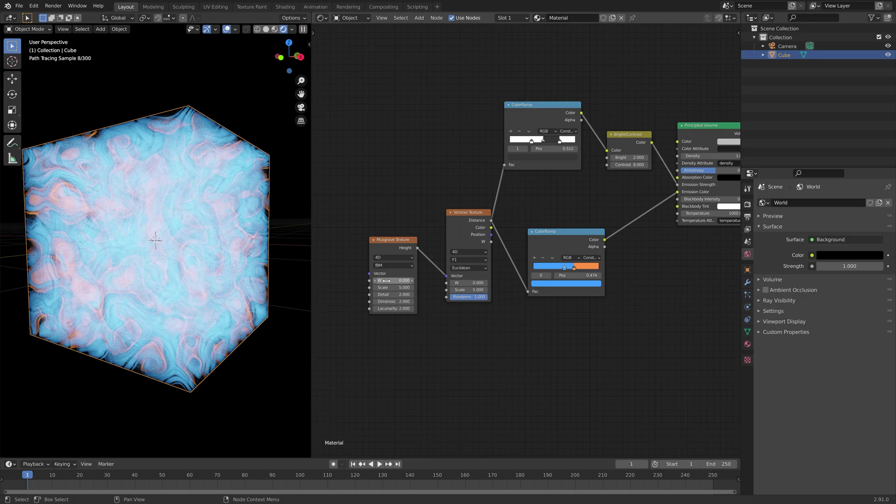
{"action": "left_click_drag", "start_coordinate": [386, 288], "coordinate": [428, 309]}
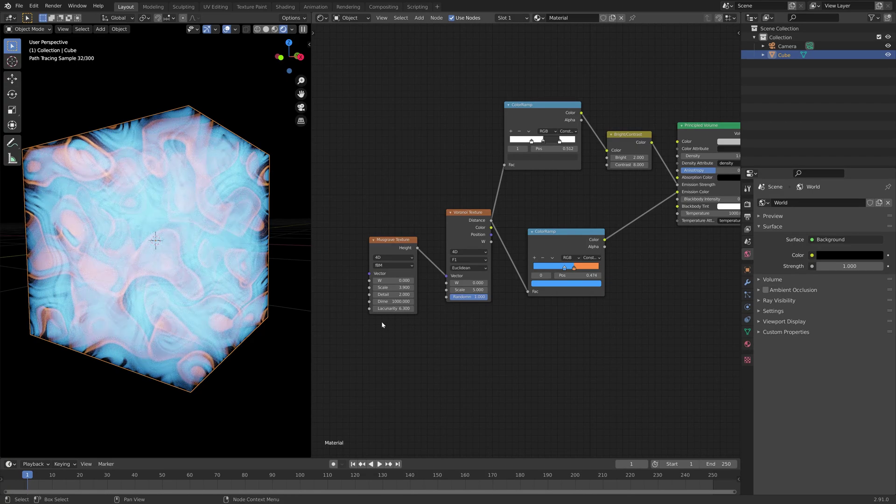
{"action": "middle_click_drag", "start_coordinate": [177, 213], "coordinate": [283, 235]}
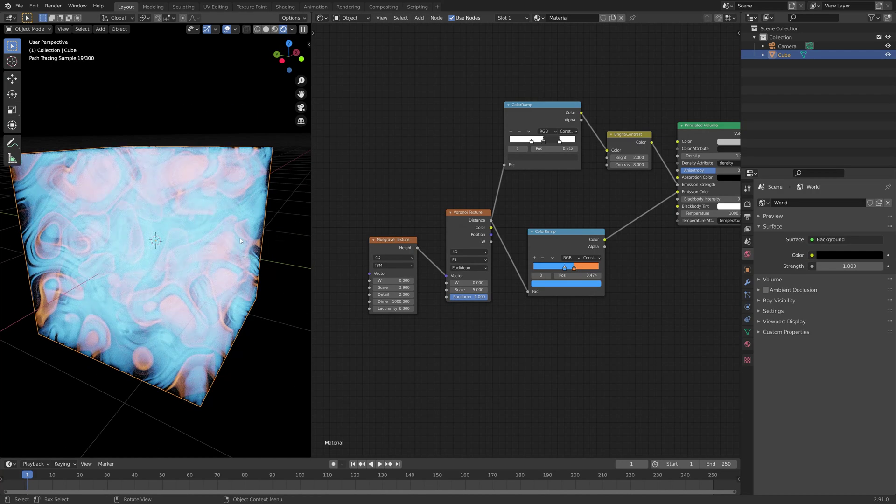
Step: Darken the lower ColorRamp's orange stop to a Value of 0.570 and its blue stop similarly, and hide the viewport overlays
{"action": "left_click", "coordinate": [575, 270]}
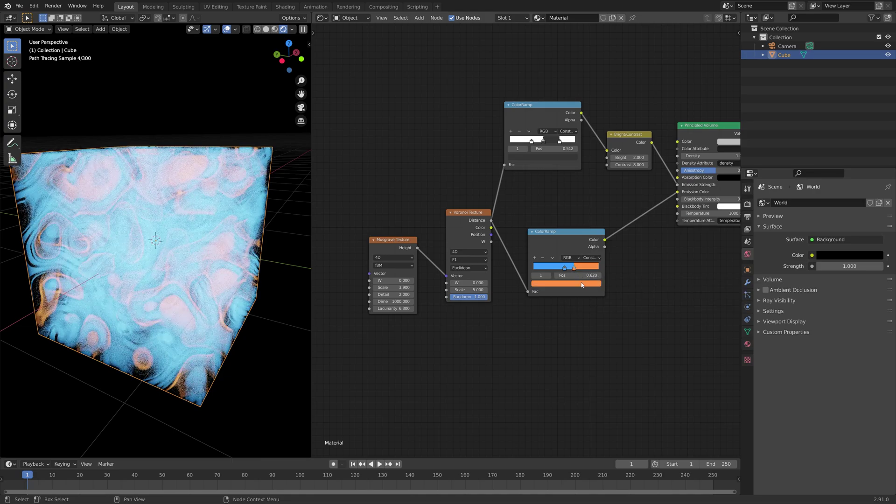
{"action": "left_click", "coordinate": [581, 283]}
{"action": "left_click_drag", "start_coordinate": [588, 203], "coordinate": [588, 211]}
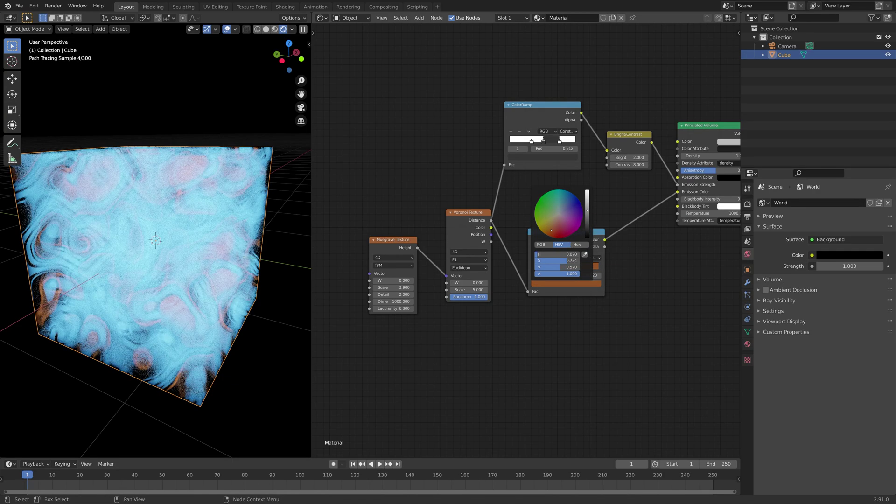
{"action": "left_click", "coordinate": [565, 270]}
{"action": "left_click", "coordinate": [566, 283]}
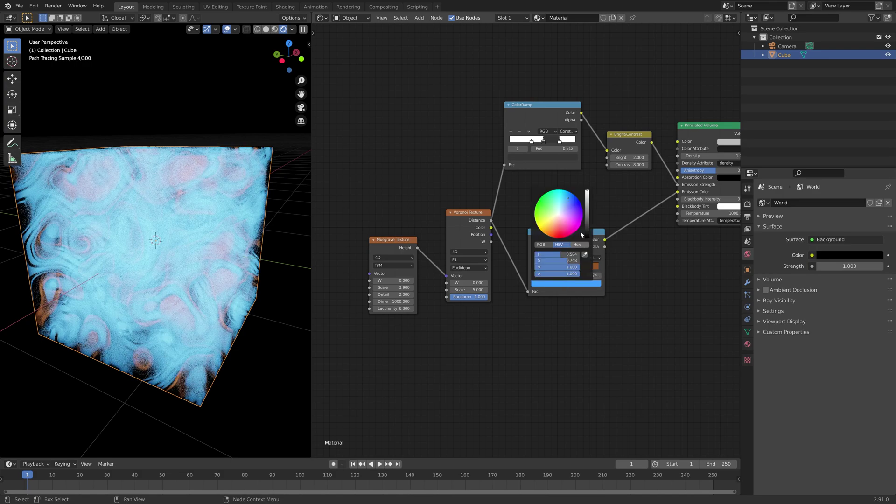
{"action": "left_click_drag", "start_coordinate": [587, 202], "coordinate": [588, 211]}
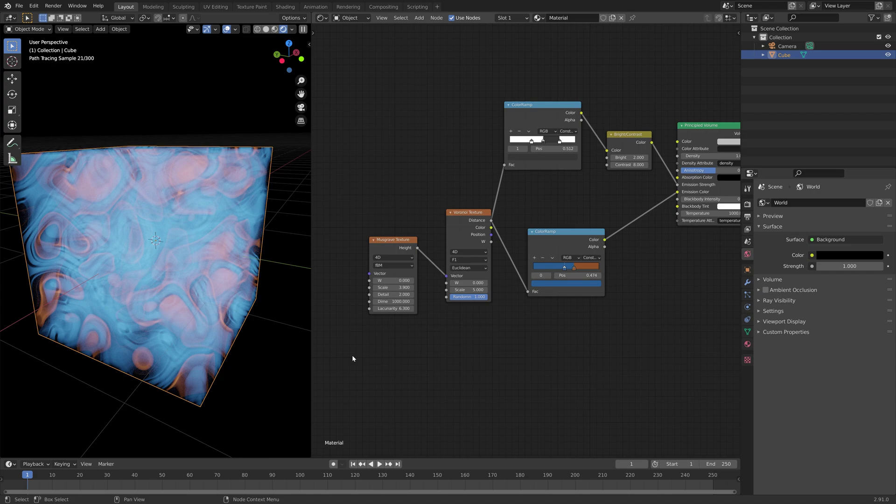
{"action": "left_click", "coordinate": [226, 29]}
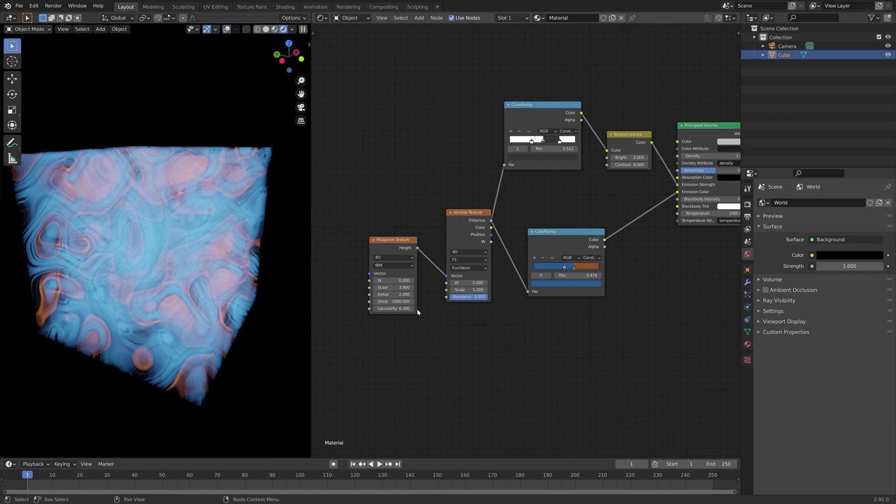
Step: Add a Noise Texture node before the Musgrave Texture and connect its Color to the Musgrave's Vector
{"action": "middle_click_drag", "start_coordinate": [399, 333], "coordinate": [560, 316]}
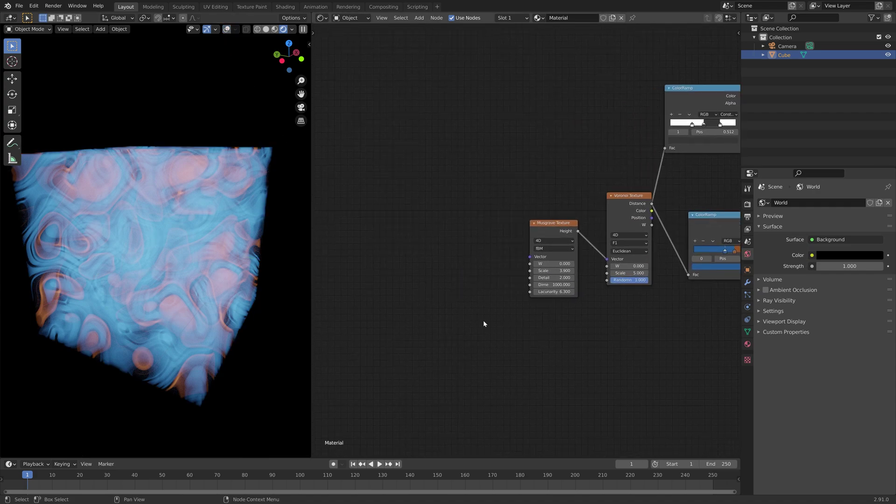
{"action": "key", "text": "shift+a"}
{"action": "left_click", "coordinate": [482, 309]}
{"action": "type", "text": "noise"}
{"action": "key", "text": "Return"}
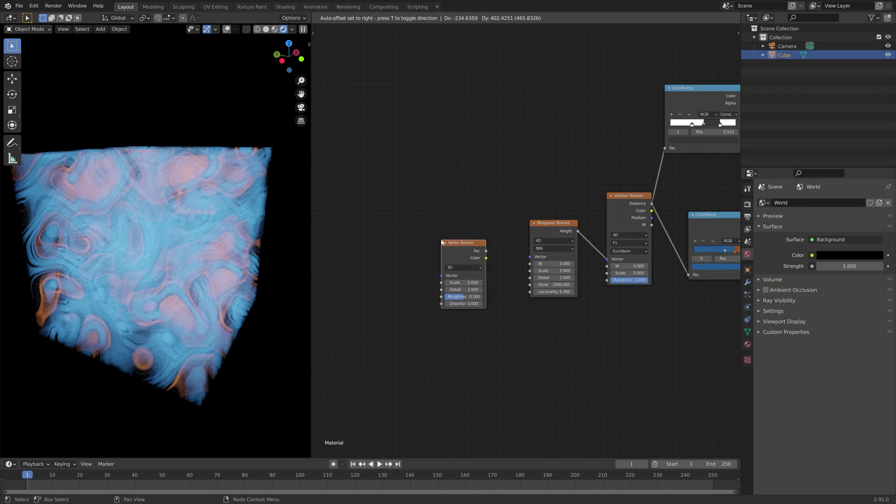
{"action": "left_click", "coordinate": [442, 239]}
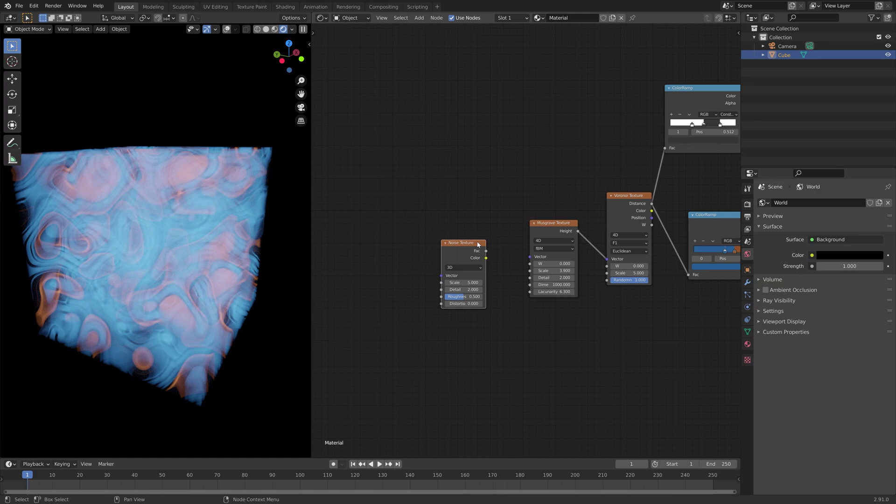
{"action": "left_click_drag", "start_coordinate": [486, 257], "coordinate": [530, 256]}
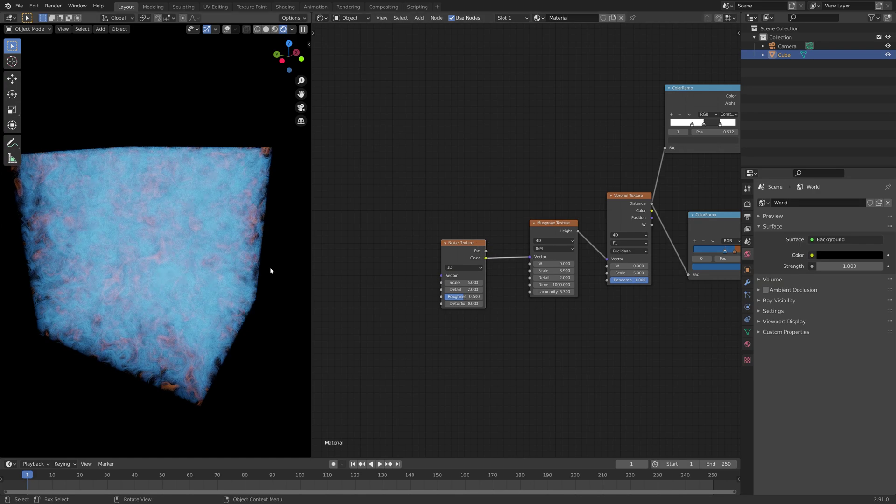
Step: Set the Noise Texture's Scale to 1.600
{"action": "left_click_drag", "start_coordinate": [462, 282], "coordinate": [444, 282]}
{"action": "left_click", "coordinate": [447, 282]}
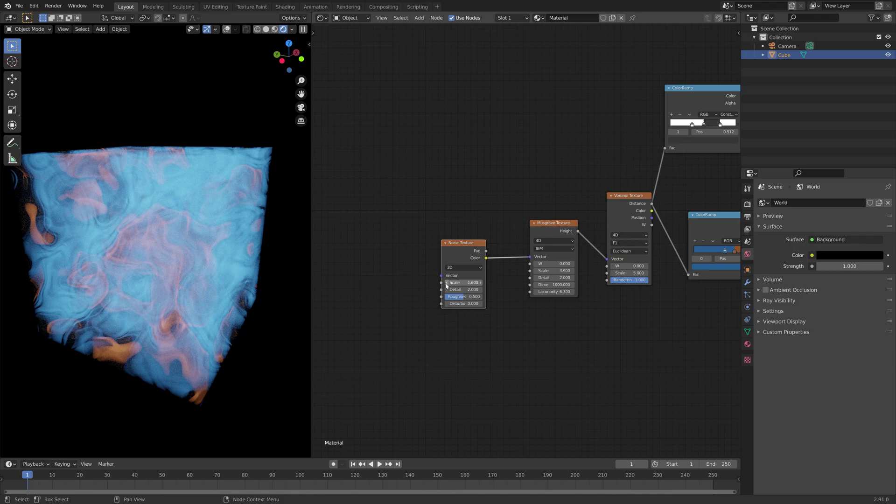
Step: Set the Noise Texture's Scale to 0.500 and its Detail to 16.000
{"action": "left_click", "coordinate": [447, 282]}
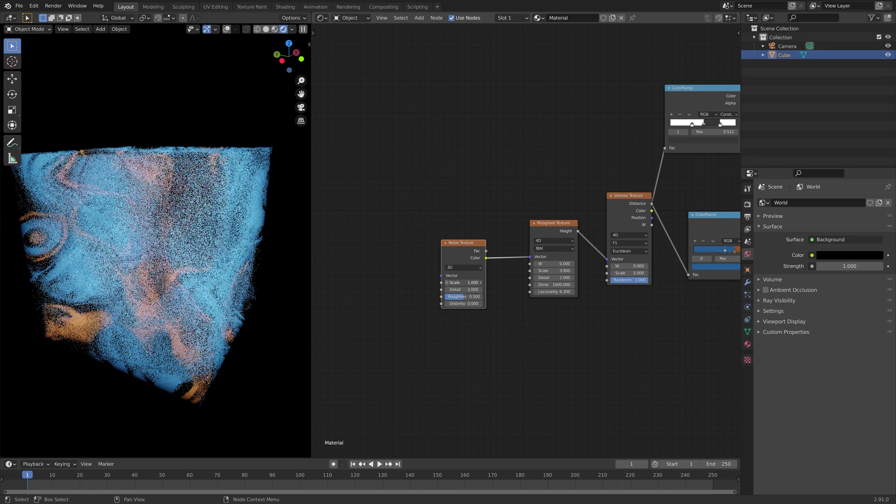
{"action": "left_click", "coordinate": [446, 283]}
{"action": "left_click", "coordinate": [447, 283]}
{"action": "mouse_move", "coordinate": [280, 275]}
{"action": "middle_mouse_down"}
{"action": "mouse_move", "coordinate": [306, 273]}
{"action": "mouse_move", "coordinate": [272, 266]}
{"action": "middle_mouse_up"}
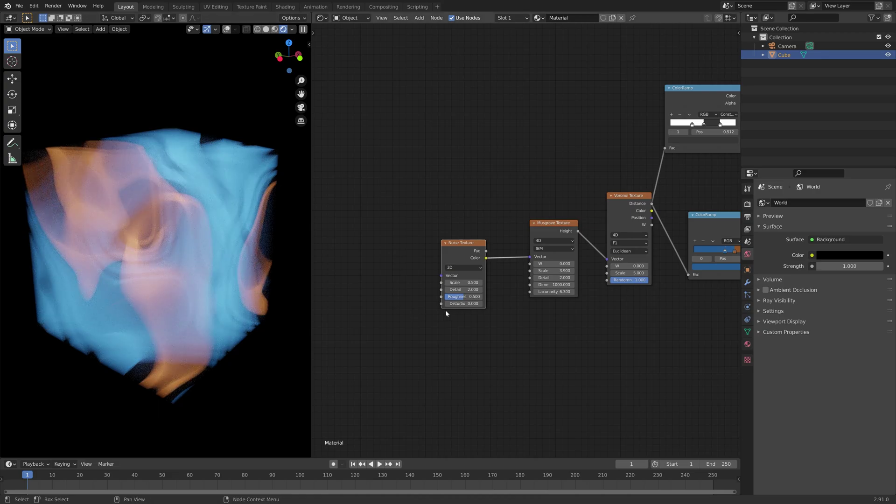
{"action": "left_click_drag", "start_coordinate": [455, 289], "coordinate": [606, 289]}
{"action": "middle_click_drag", "start_coordinate": [180, 265], "coordinate": [259, 273]}
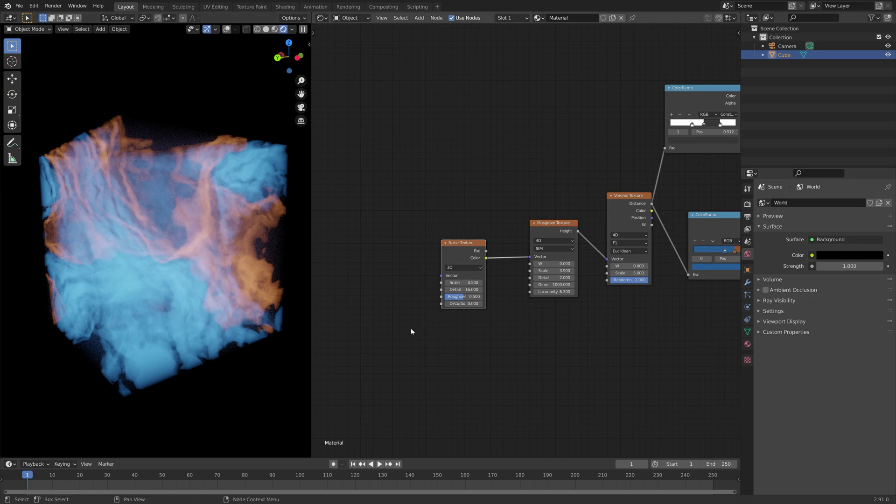
Step: Set the Noise Texture's Roughness to 0.000 and its Distortion to 1.900
{"action": "left_click_drag", "start_coordinate": [466, 296], "coordinate": [445, 297]}
{"action": "middle_click_drag", "start_coordinate": [154, 321], "coordinate": [191, 323]}
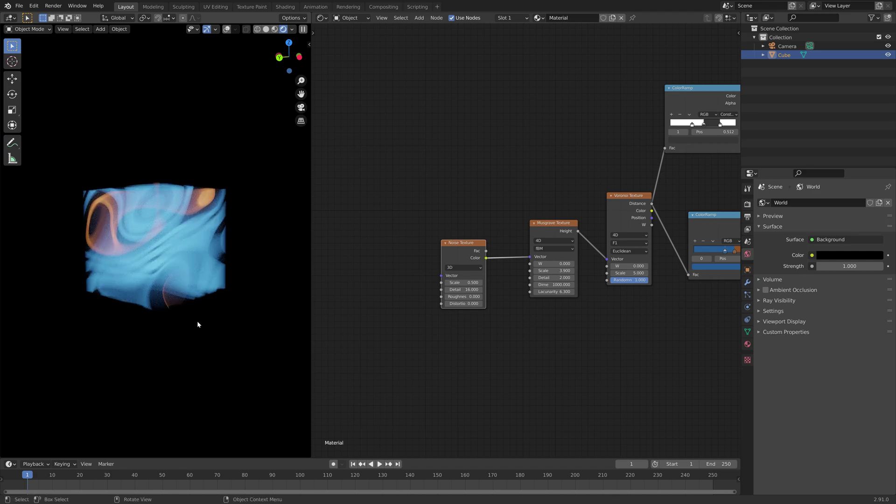
{"action": "left_click_drag", "start_coordinate": [462, 304], "coordinate": [472, 303]}
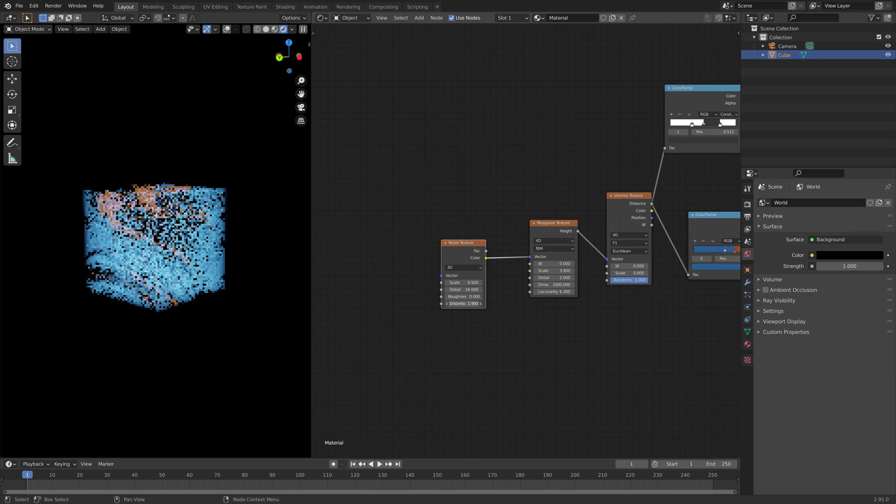
{"action": "middle_click_drag", "start_coordinate": [262, 294], "coordinate": [210, 296]}
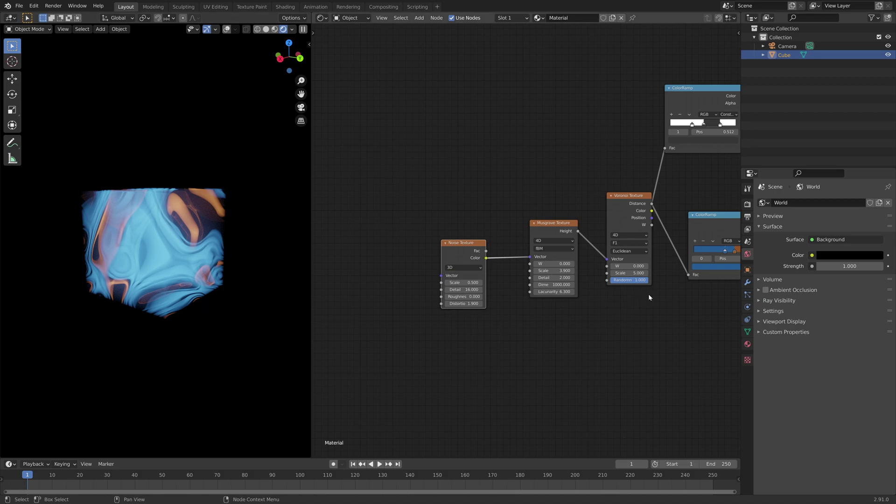
Step: Insert a Mapping node on the link between the Noise Texture and the Musgrave Texture
{"action": "key", "text": "shift+a"}
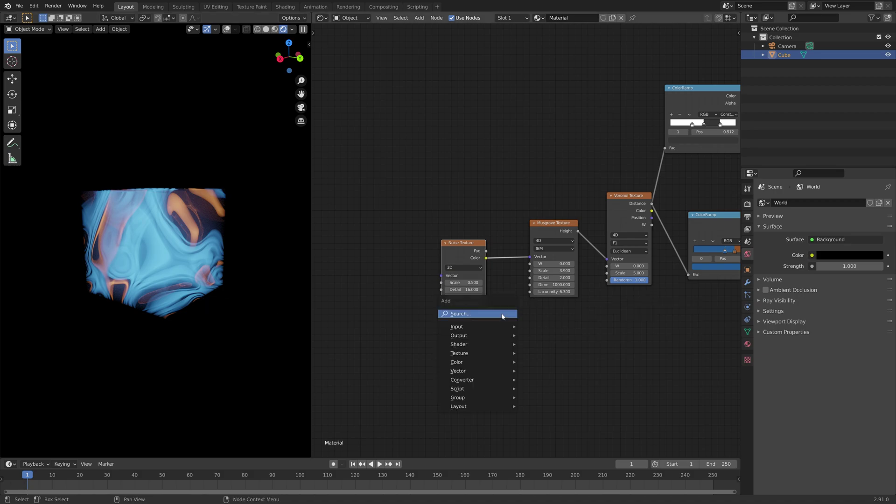
{"action": "left_click", "coordinate": [502, 317]}
{"action": "type", "text": "mapping"}
{"action": "key", "text": "Return"}
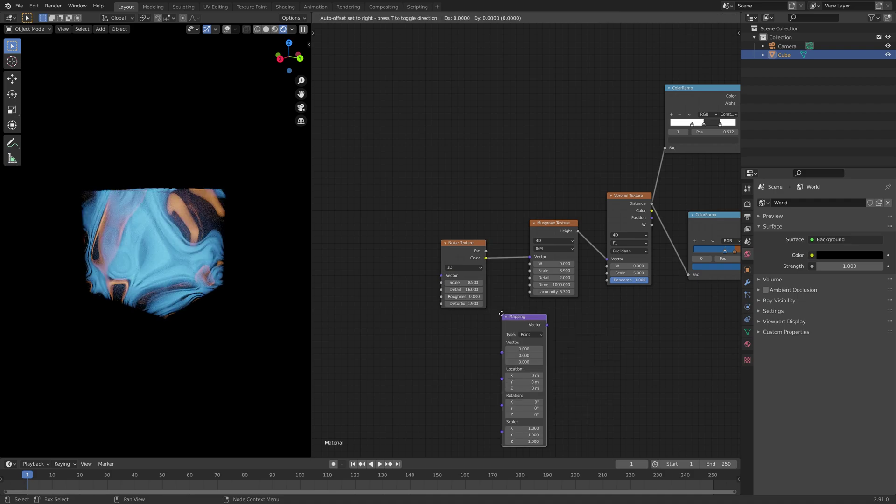
{"action": "left_click", "coordinate": [489, 225]}
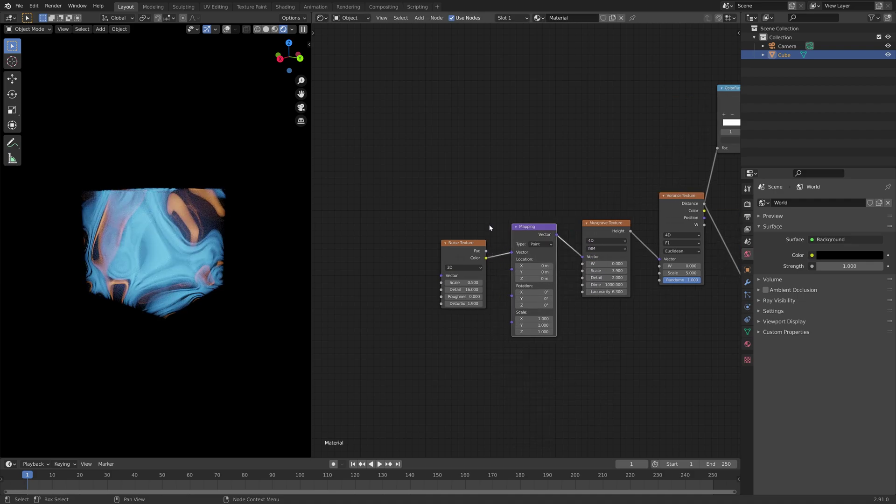
Step: Set the Mapping node's Z Location to 60 m
{"action": "left_click_drag", "start_coordinate": [534, 278], "coordinate": [672, 278]}
{"action": "left_click", "coordinate": [531, 278]}
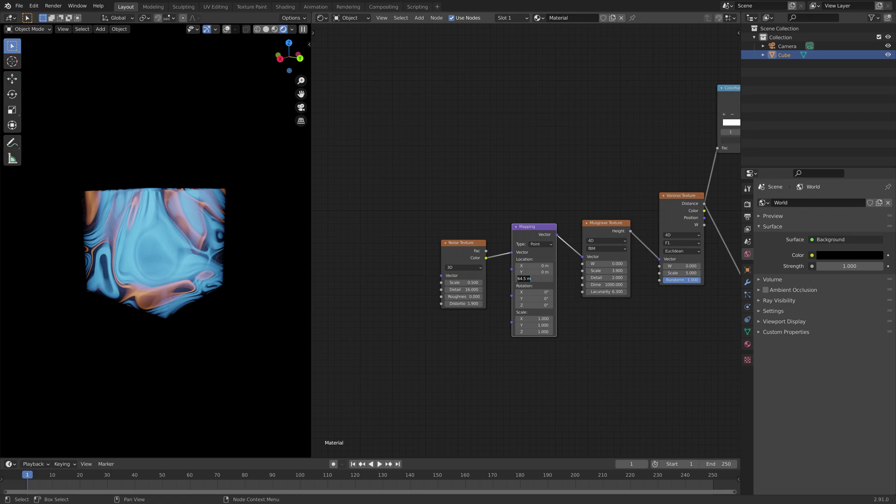
{"action": "type", "text": "60"}
{"action": "key", "text": "Return"}
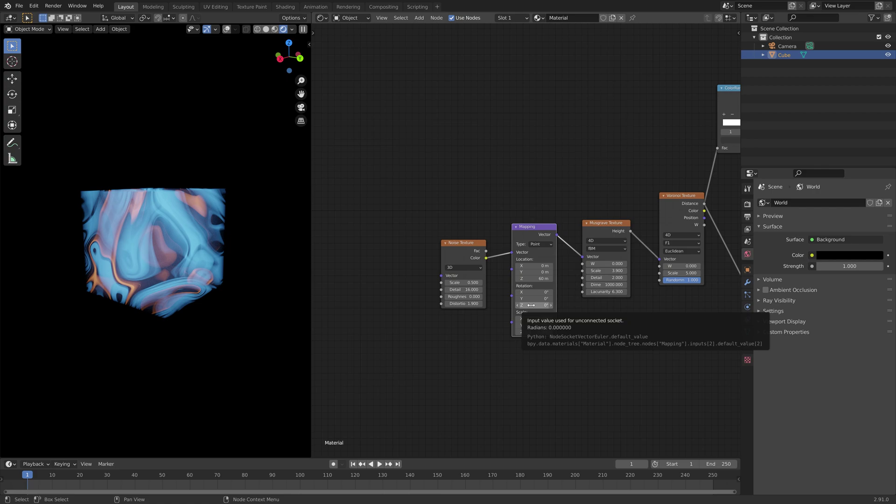
Step: Set the Mapping node's Z Rotation to 60° and check the cube from another angle
{"action": "left_click_drag", "start_coordinate": [531, 305], "coordinate": [597, 305]}
{"action": "left_click", "coordinate": [533, 305]}
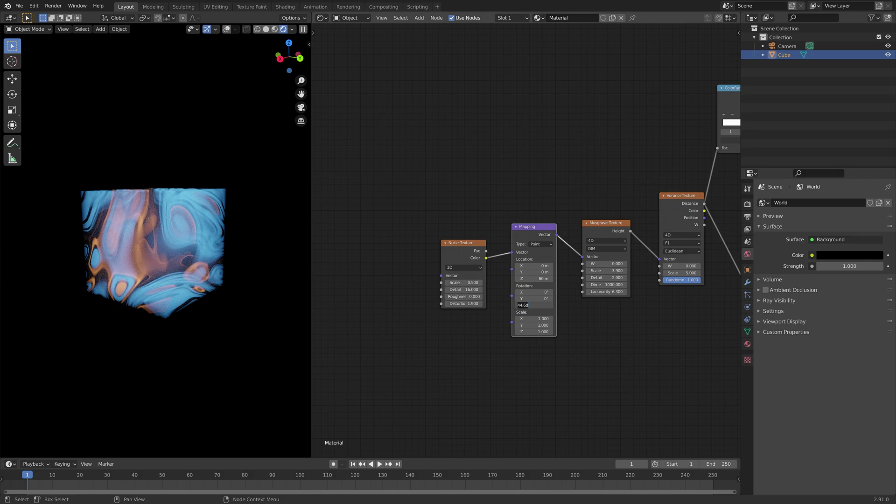
{"action": "type", "text": "60"}
{"action": "key", "text": "Return"}
{"action": "middle_click_drag", "start_coordinate": [60, 235], "coordinate": [230, 263]}
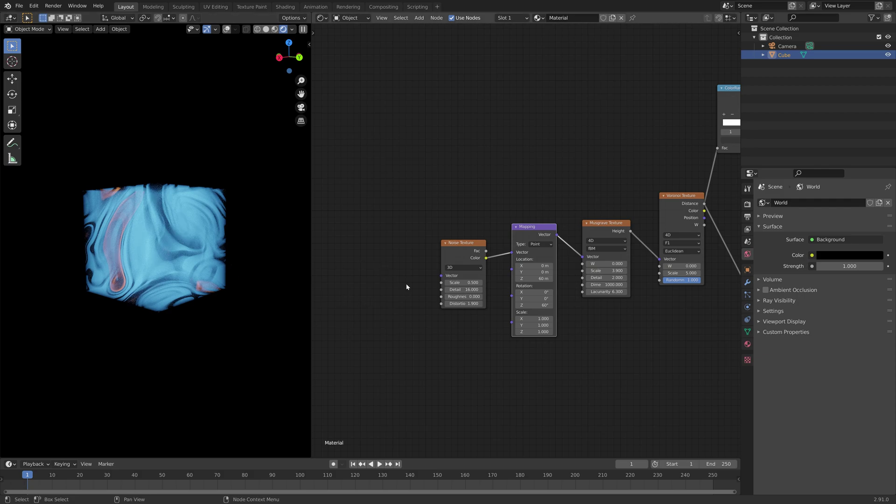
Step: Add a Texture Coordinate node before the Noise Texture and connect its Object output to the Noise Texture's Vector
{"action": "key", "text": "shift+a"}
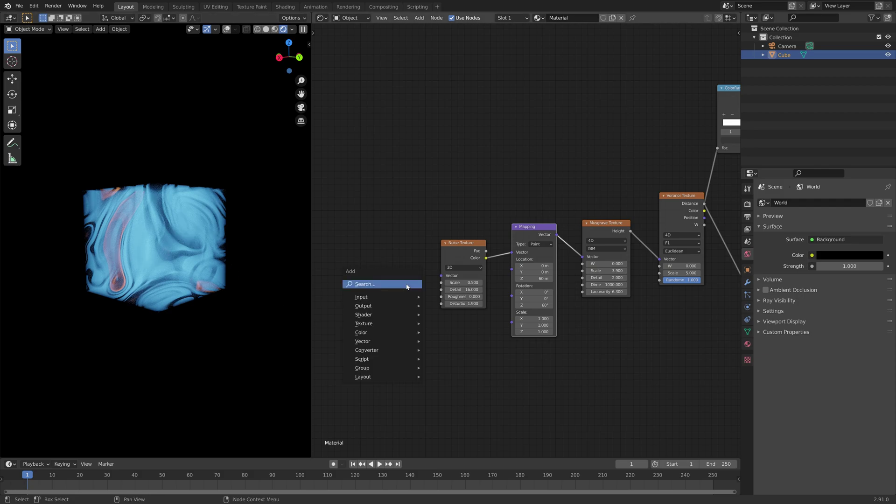
{"action": "left_click", "coordinate": [406, 284]}
{"action": "type", "text": "texture"}
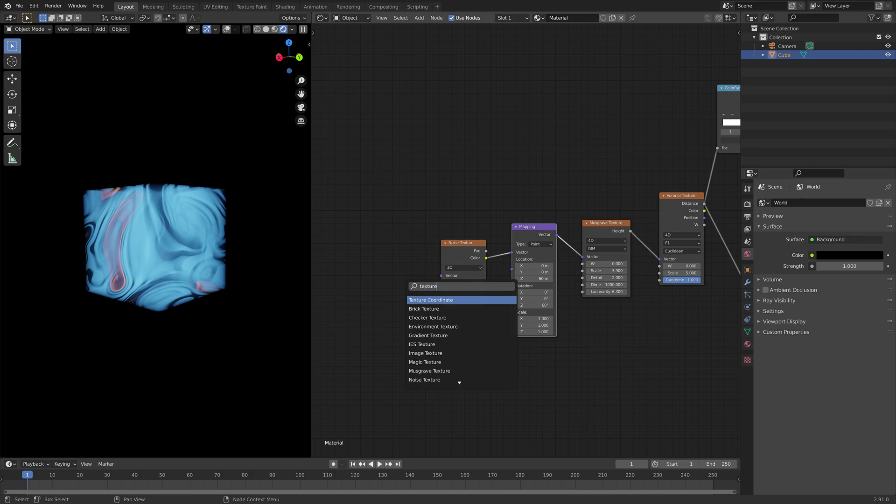
{"action": "key", "text": "Return"}
{"action": "left_click", "coordinate": [357, 230]}
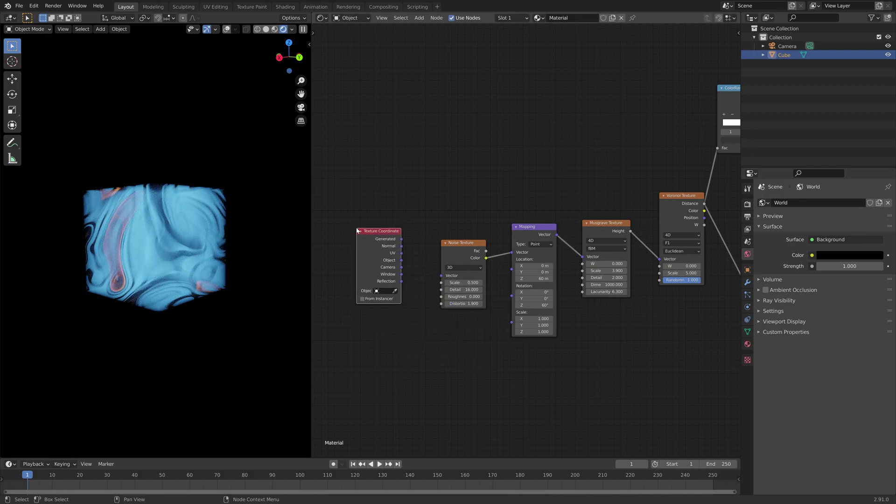
{"action": "left_click_drag", "start_coordinate": [401, 260], "coordinate": [441, 276]}
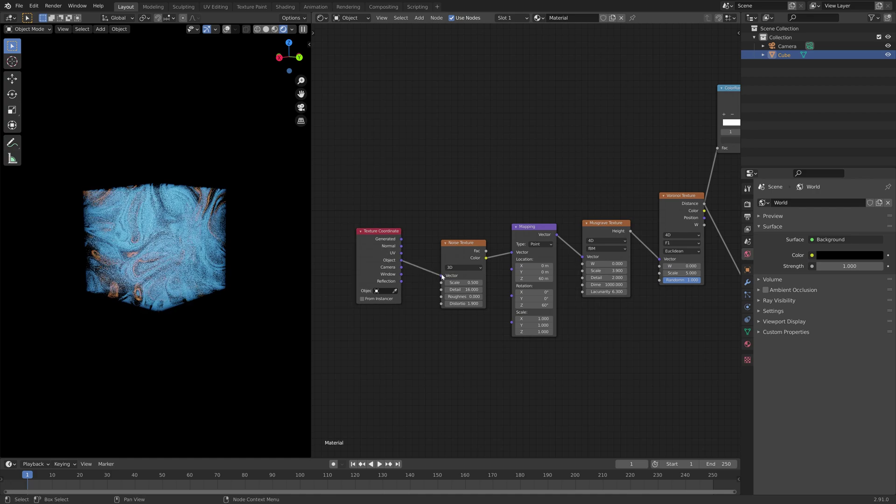
{"action": "middle_click_drag", "start_coordinate": [242, 216], "coordinate": [89, 200]}
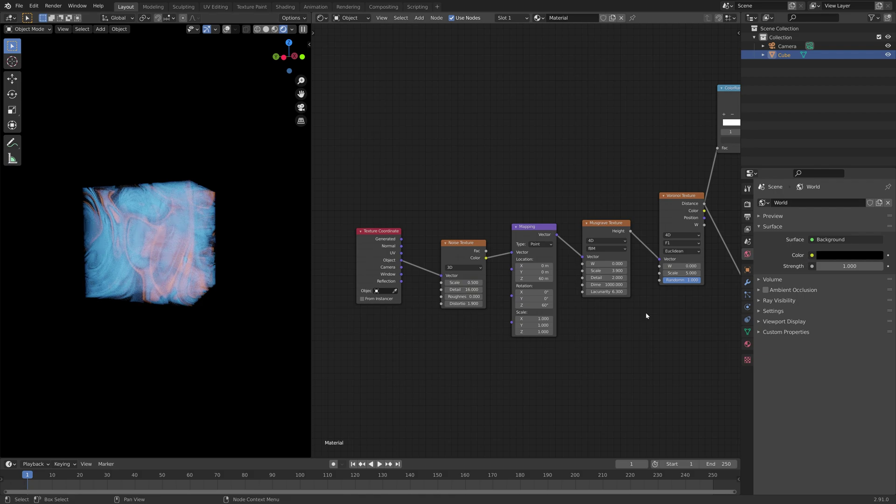
Step: Save the project as a new incremented copy named tut1.blend in the Nebula folder
{"action": "middle_click_drag", "start_coordinate": [646, 316], "coordinate": [478, 319]}
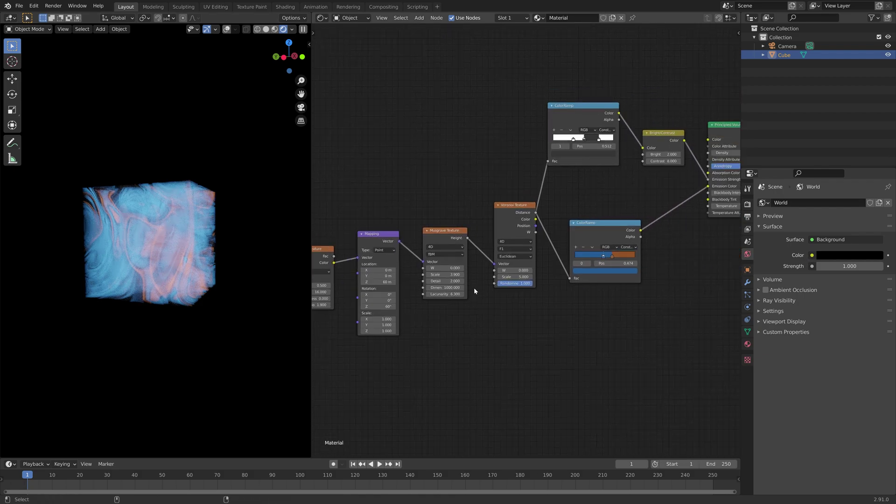
{"action": "key", "text": "ctrl+shift+s"}
{"action": "left_click", "coordinate": [653, 425]}
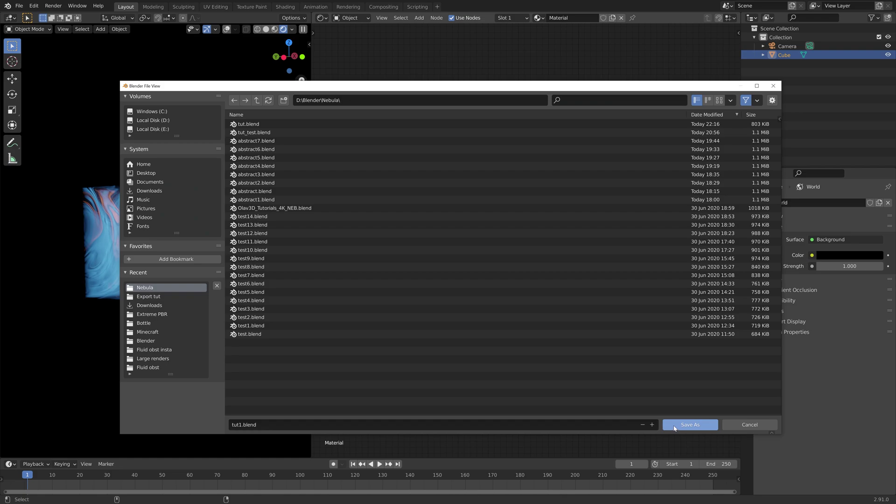
{"action": "left_click", "coordinate": [690, 425]}
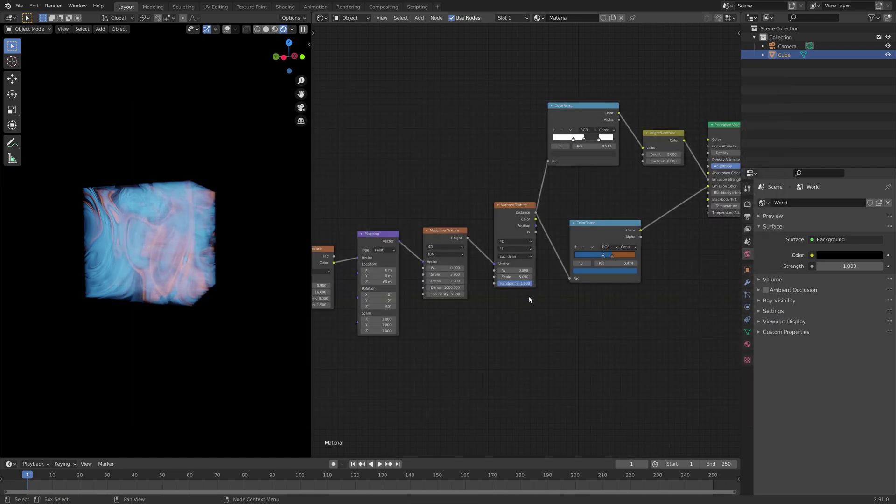
Step: Move the upper ColorRamp's black stop to position 0.350, close to the first white stop
{"action": "left_click", "coordinate": [600, 139]}
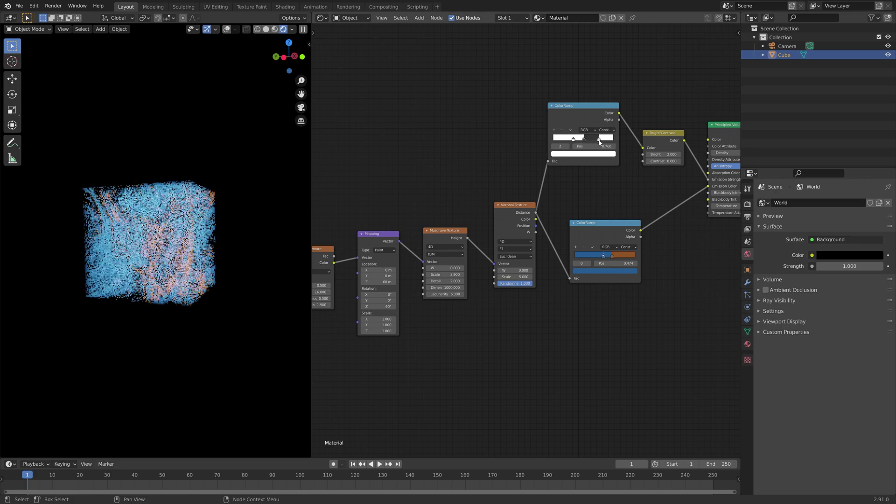
{"action": "left_click_drag", "start_coordinate": [586, 141], "coordinate": [577, 144]}
{"action": "left_click", "coordinate": [574, 140]}
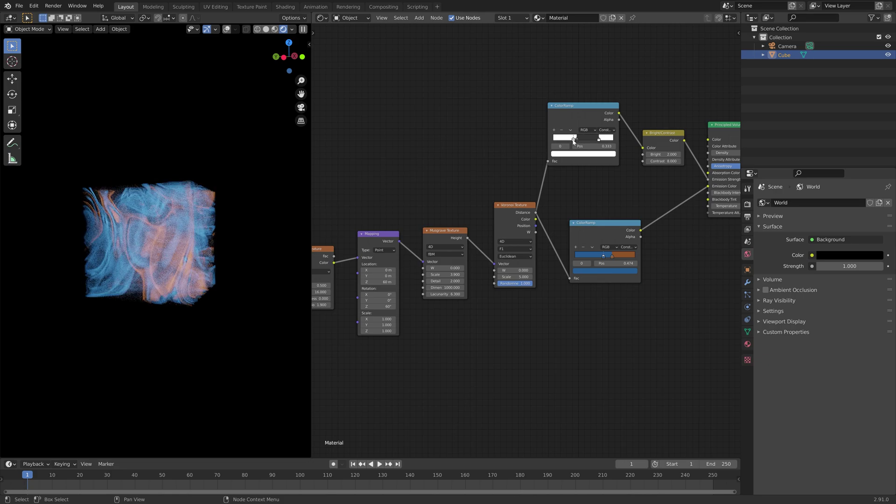
{"action": "left_click_drag", "start_coordinate": [577, 142], "coordinate": [574, 142]}
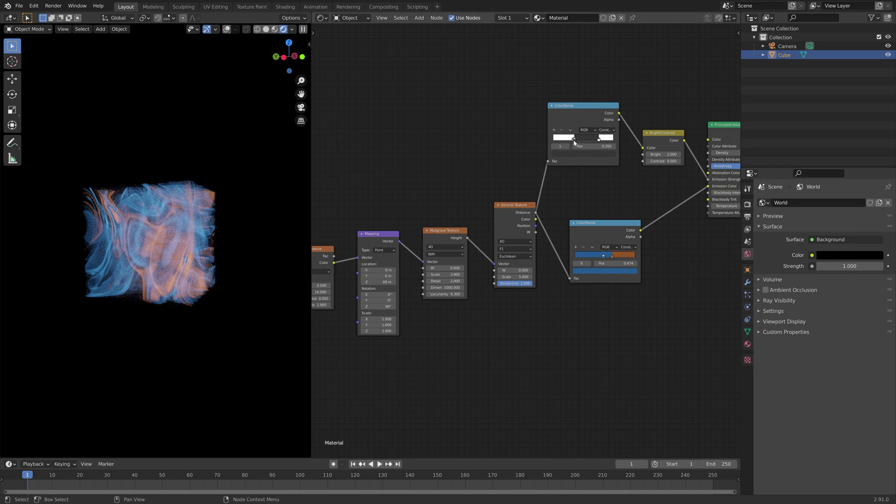
Step: Set the Voronoi Texture's W to 3 and inspect the volume from a different angle
{"action": "left_click", "coordinate": [511, 270]}
{"action": "type", "text": "3"}
{"action": "key", "text": "Return"}
{"action": "middle_click_drag", "start_coordinate": [164, 251], "coordinate": [57, 298]}
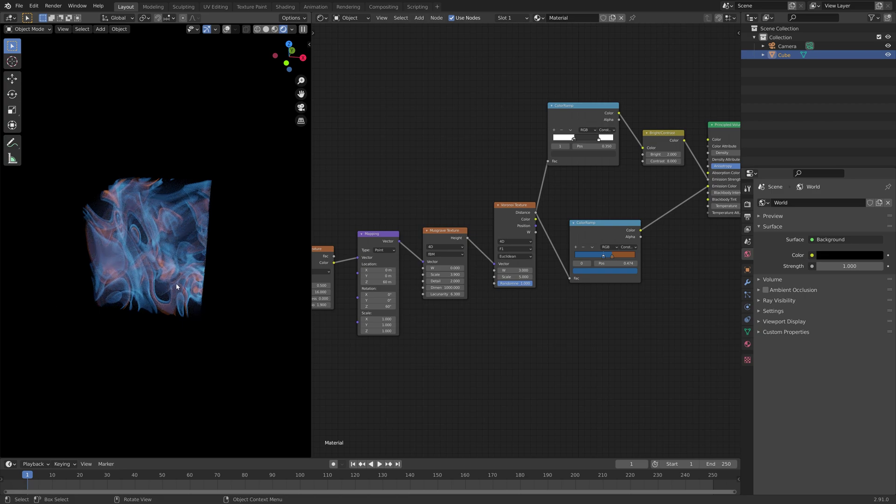
Step: Move the lower ColorRamp's blue stop to 0.593 and the upper ColorRamp's last white stop to 0.745
{"action": "left_click_drag", "start_coordinate": [604, 260], "coordinate": [613, 260]}
{"action": "left_click", "coordinate": [599, 139]}
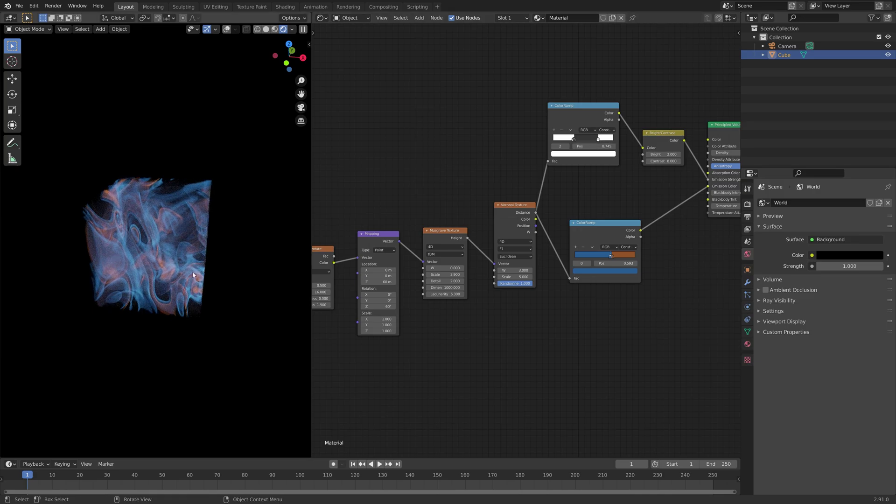
Step: Switch the viewport to the front view, frame the cube closely and align the camera to this view
{"action": "key", "text": "KP_1"}
{"action": "mouse_move", "coordinate": [198, 287]}
{"action": "middle_mouse_down"}
{"action": "mouse_move", "coordinate": [103, 285]}
{"action": "mouse_move", "coordinate": [194, 287]}
{"action": "middle_mouse_up"}
{"action": "key", "text": "KP_1"}
{"action": "scroll", "coordinate": [195, 263], "scroll_direction": "up", "scroll_amount": 4}
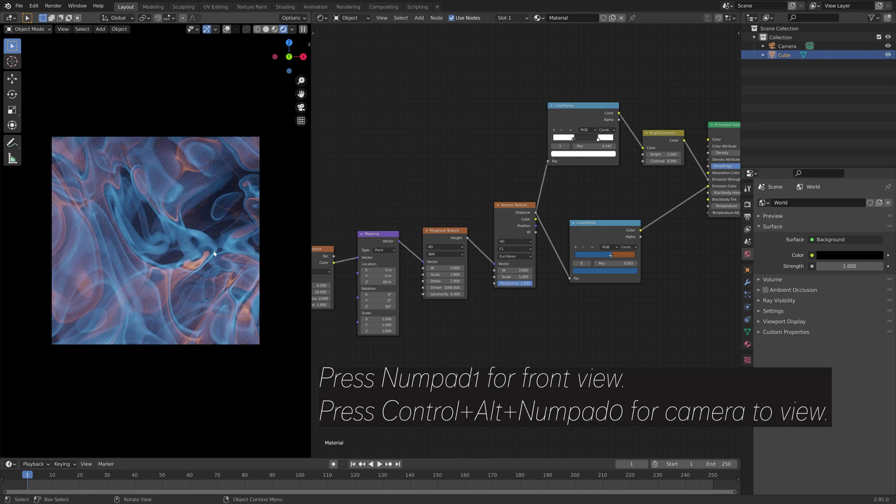
{"action": "key", "text": "ctrl"}
{"action": "key", "text": "ctrl+alt+KP_0"}
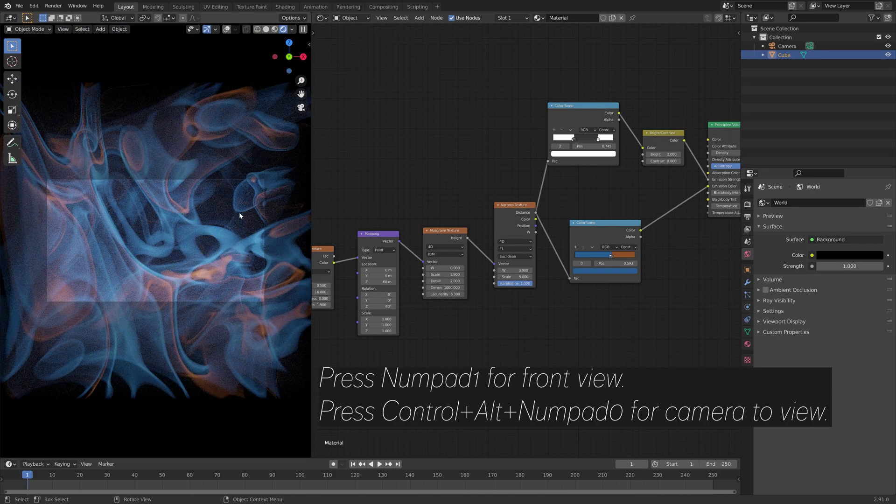
Step: Lock the camera to the view and pull it back from the cube
{"action": "key", "text": "n"}
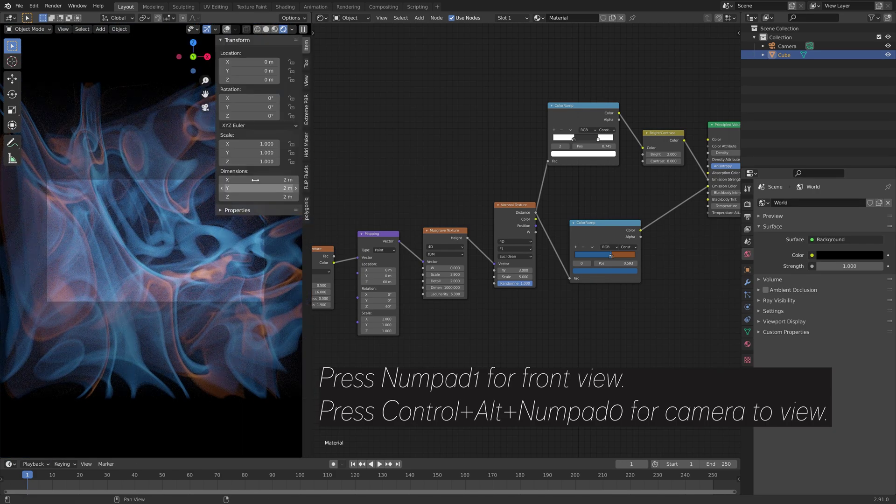
{"action": "left_click", "coordinate": [305, 81]}
{"action": "left_click", "coordinate": [254, 147]}
{"action": "scroll", "coordinate": [159, 225], "scroll_direction": "down", "scroll_amount": 3}
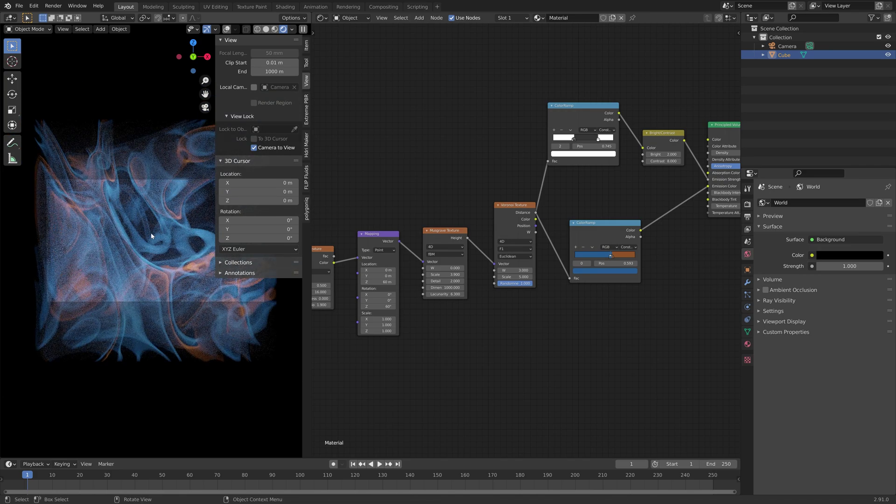
Step: Set the output resolution to 2000 × 2000 px and bring the locked camera closer so the volume fills the frame
{"action": "left_click", "coordinate": [748, 204]}
{"action": "left_click", "coordinate": [748, 216]}
{"action": "left_click_drag", "start_coordinate": [851, 213], "coordinate": [850, 222]}
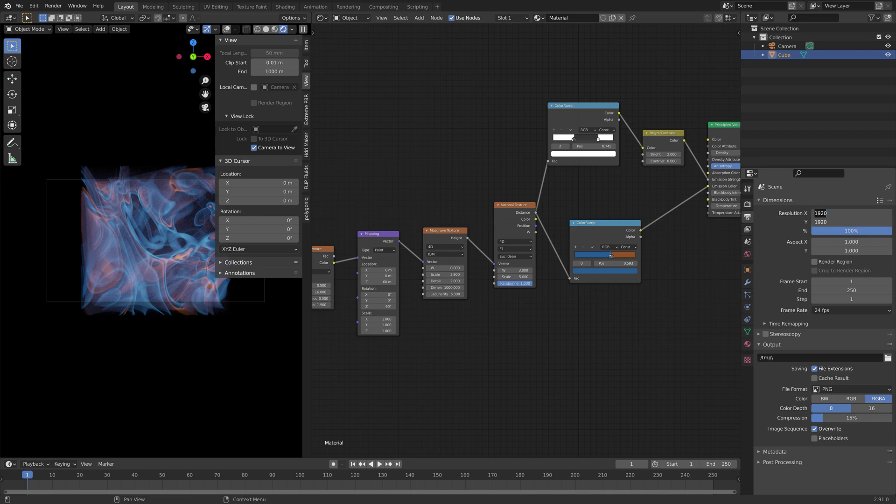
{"action": "type", "text": "2000"}
{"action": "key", "text": "Return"}
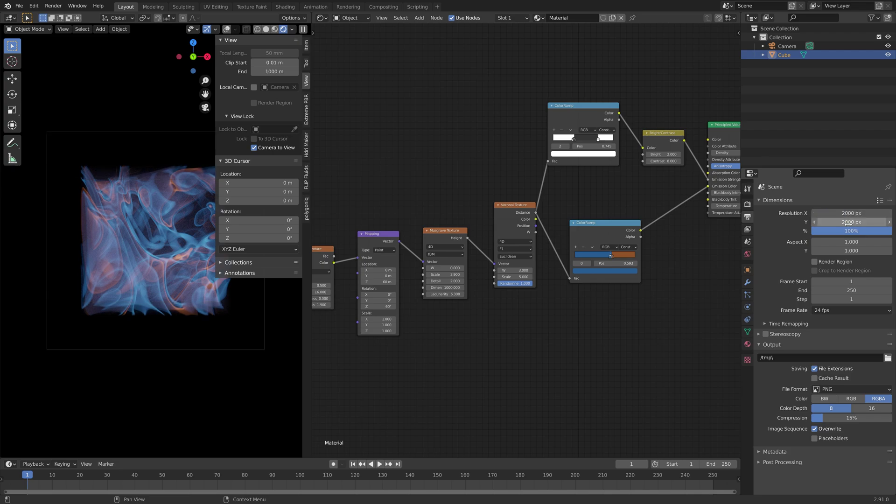
{"action": "scroll", "coordinate": [167, 264], "scroll_direction": "up", "scroll_amount": 3}
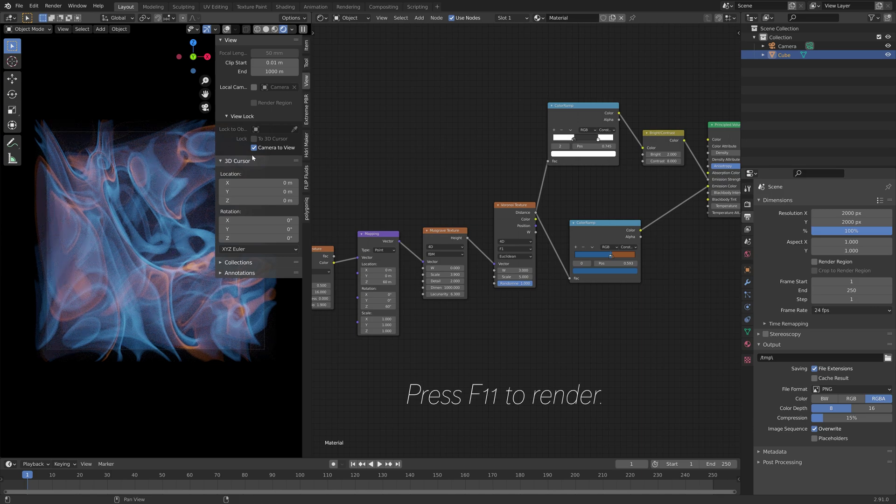
{"action": "key", "text": "n"}
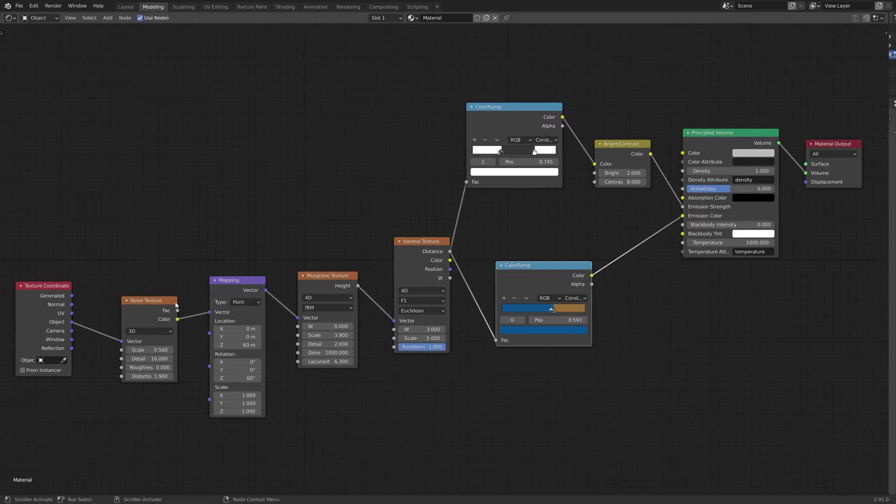